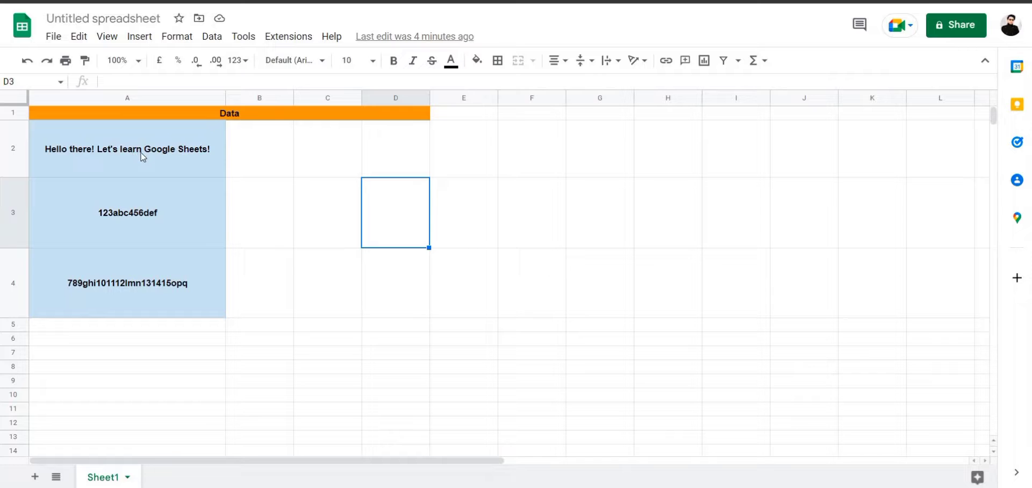
pyautogui.click(91, 153)
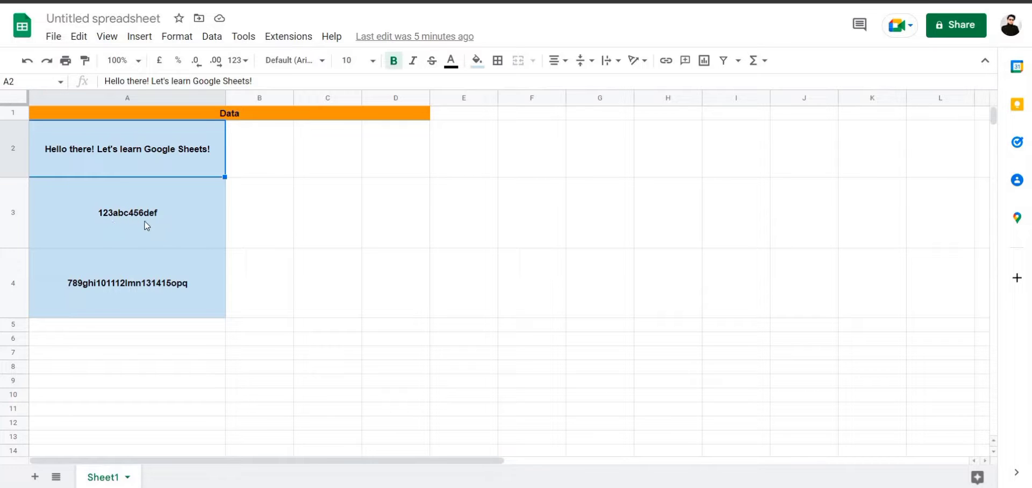
pyautogui.click(284, 220)
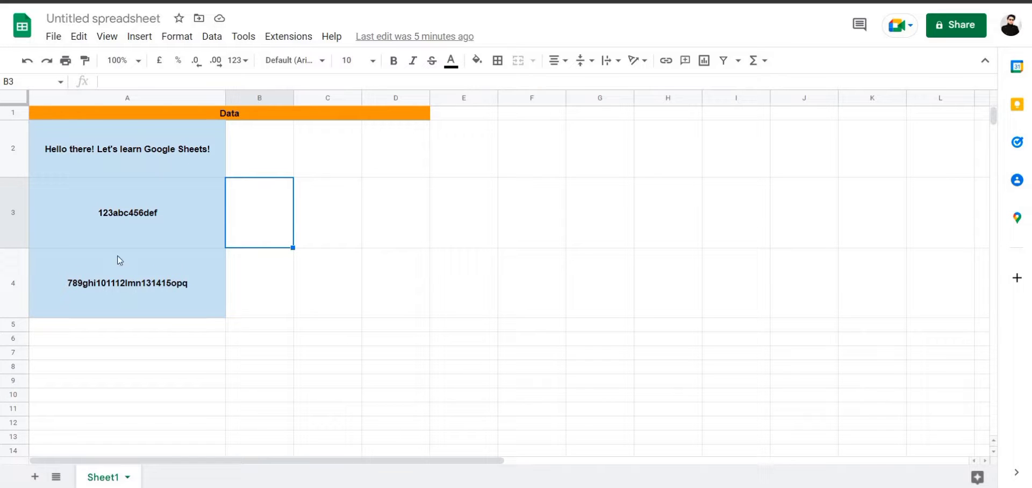
pyautogui.click(123, 237)
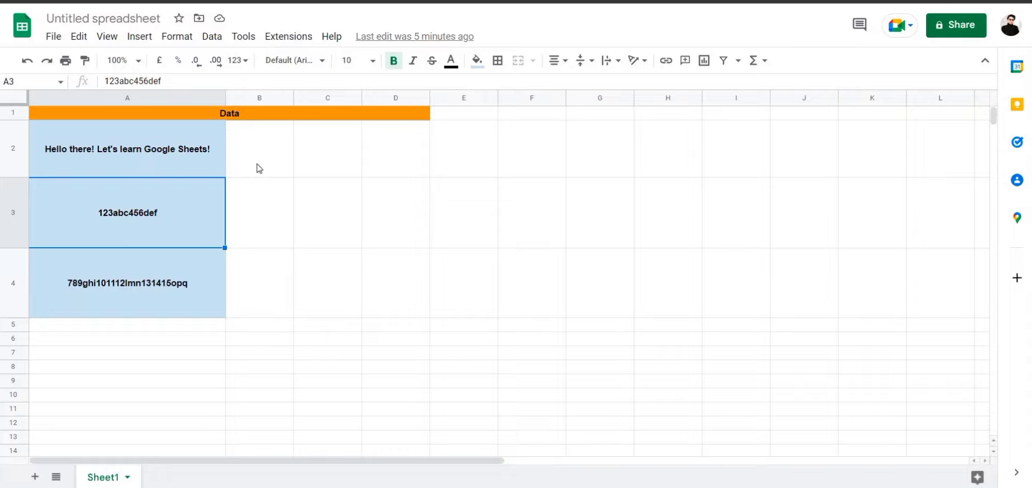
pyautogui.click(240, 162)
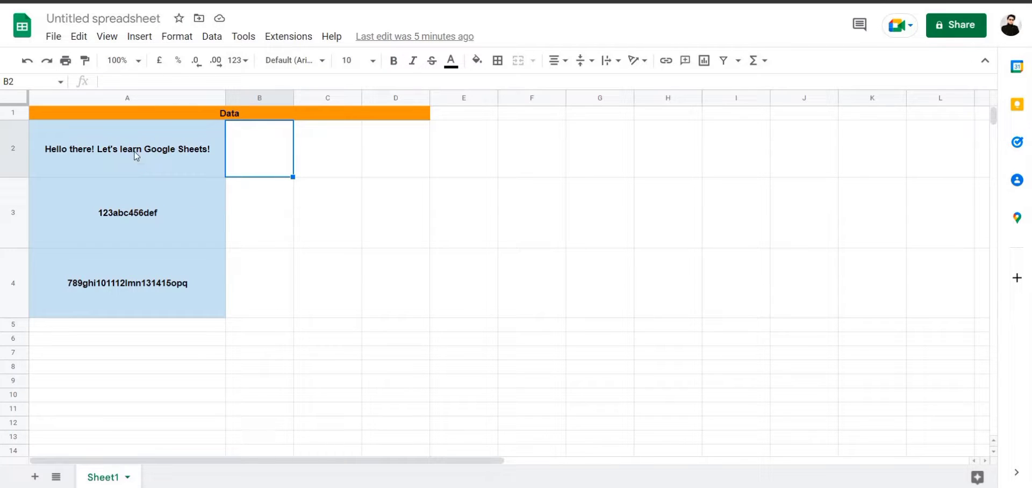
pyautogui.click(376, 141)
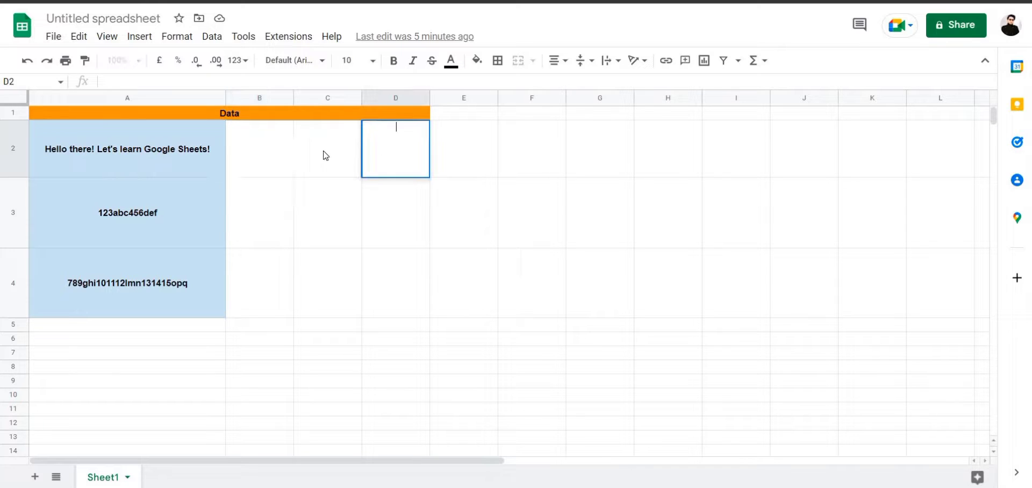
pyautogui.click(289, 190)
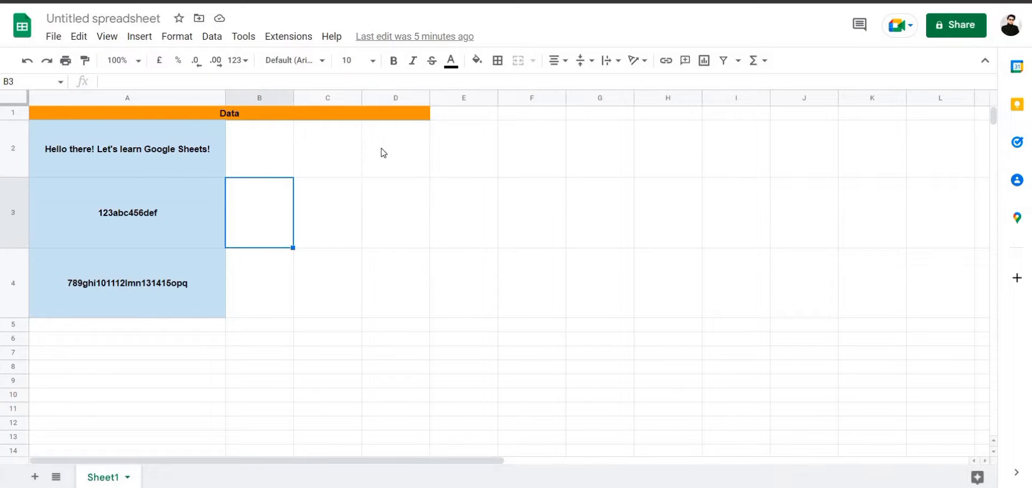
pyautogui.doubleClick(382, 150)
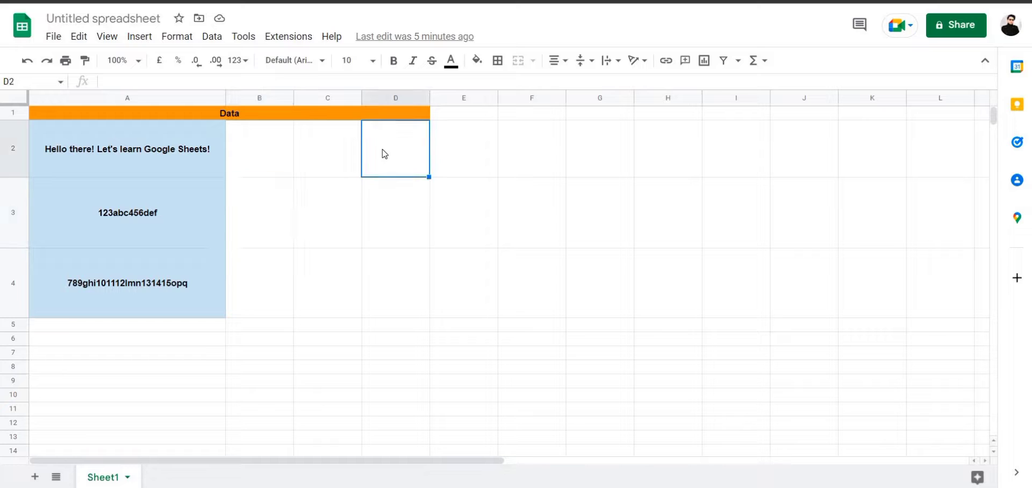
pyautogui.click(261, 192)
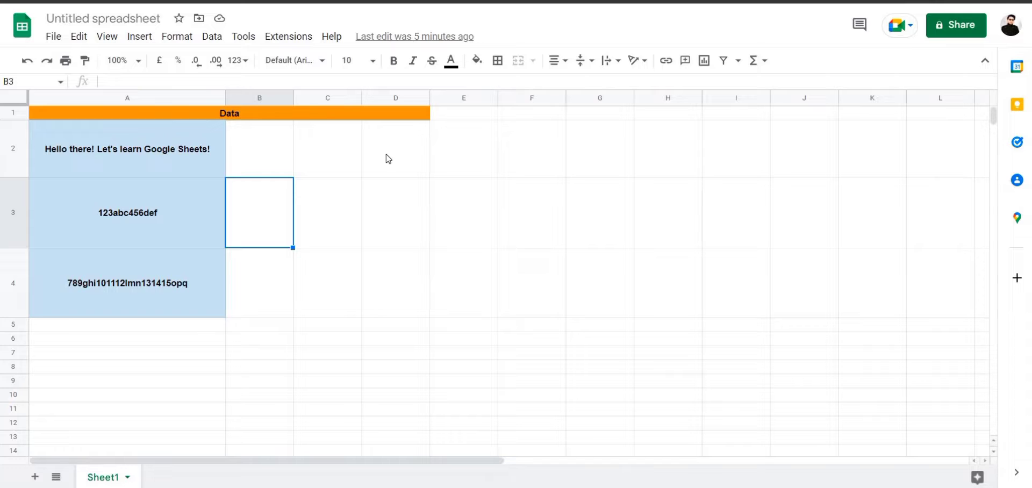
# Step: Enter the formula =LEFT(A2,12) in cell D2 and decline the suggested auto-fill for the cells below
pyautogui.doubleClick(386, 155)
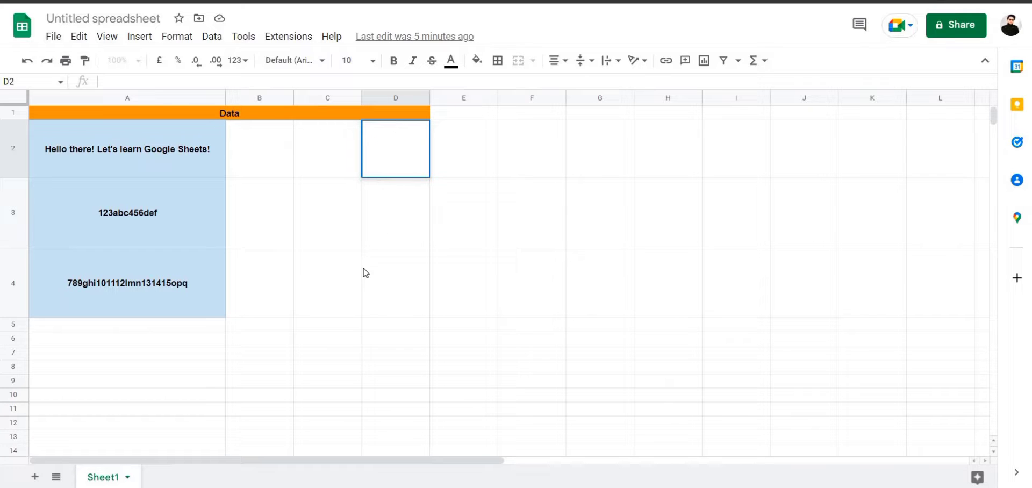
pyautogui.write('=')
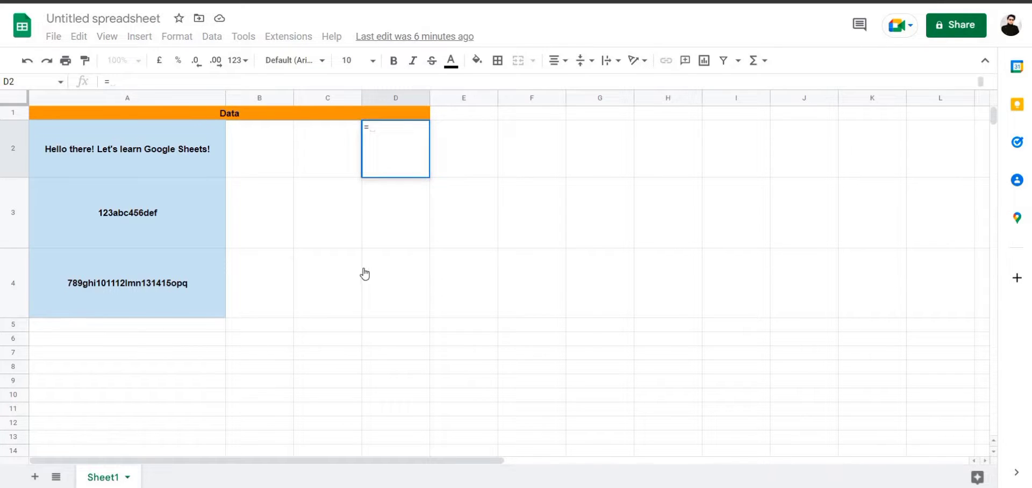
pyautogui.write('le')
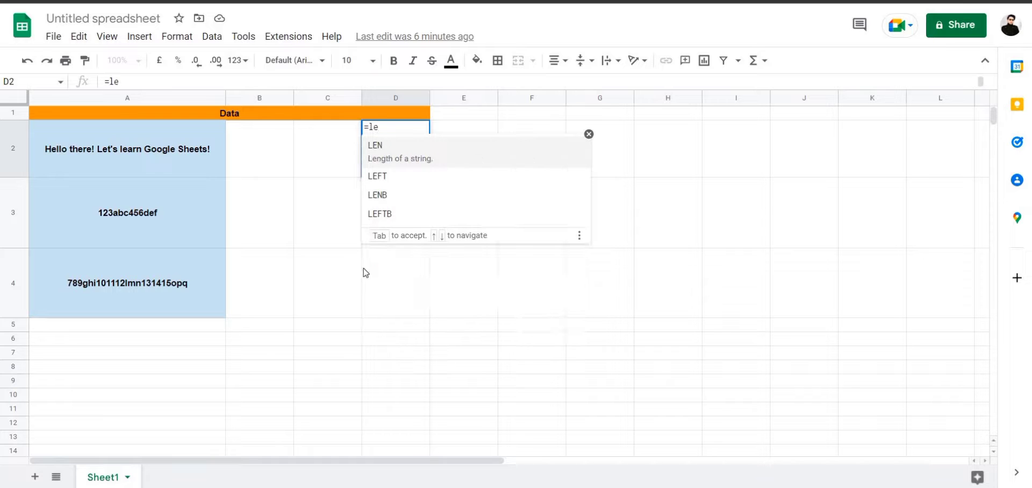
pyautogui.press('Down')
pyautogui.press('Tab')
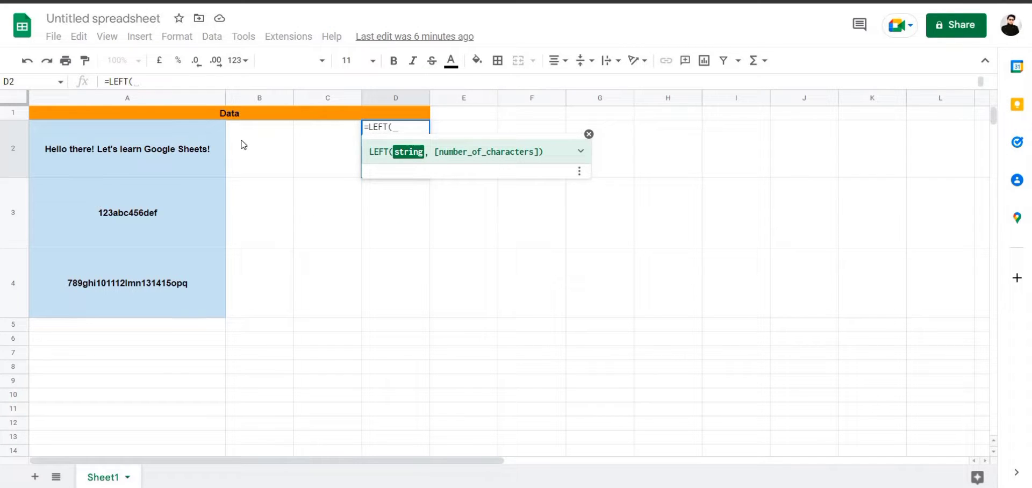
pyautogui.click(97, 162)
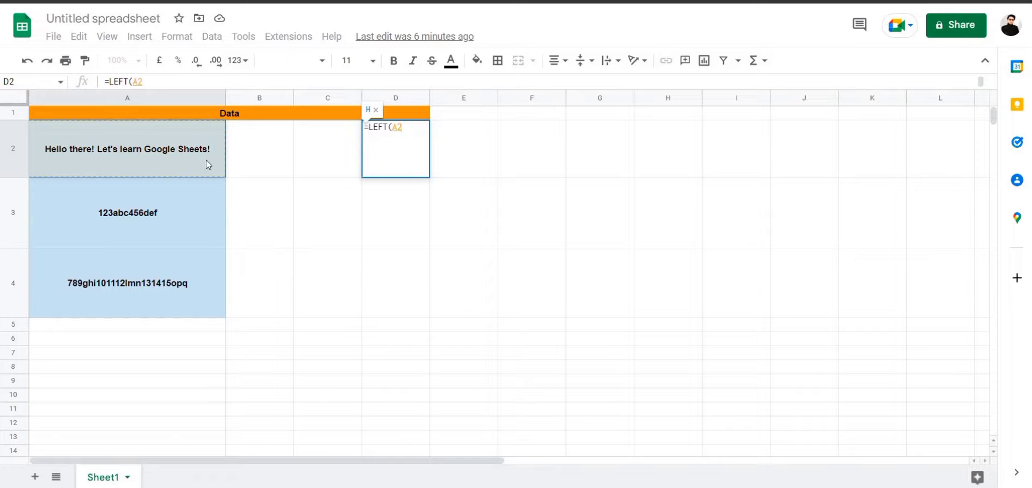
pyautogui.write(',')
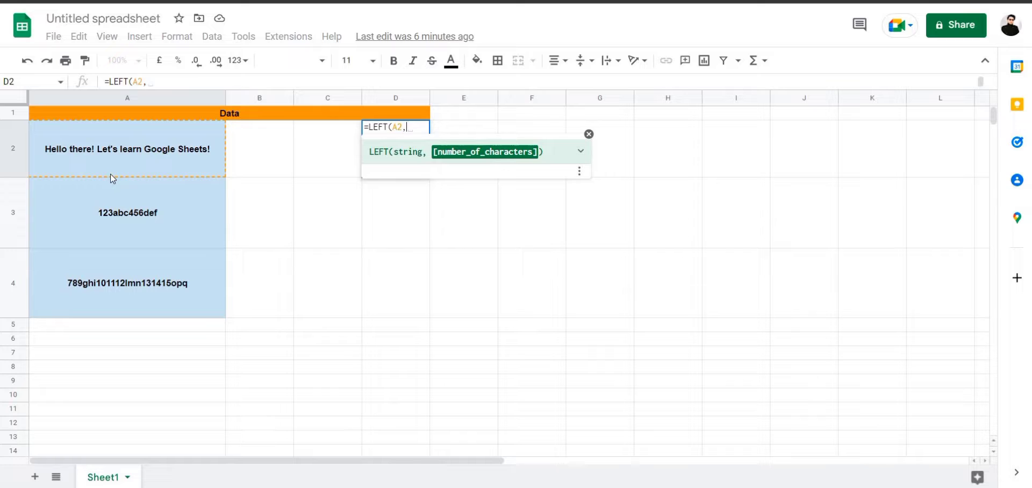
pyautogui.write('12')
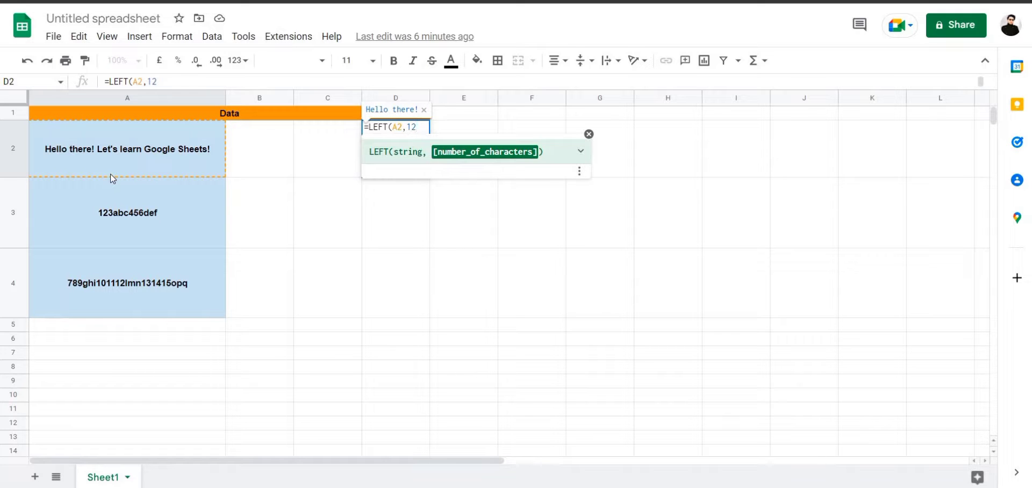
pyautogui.write(')')
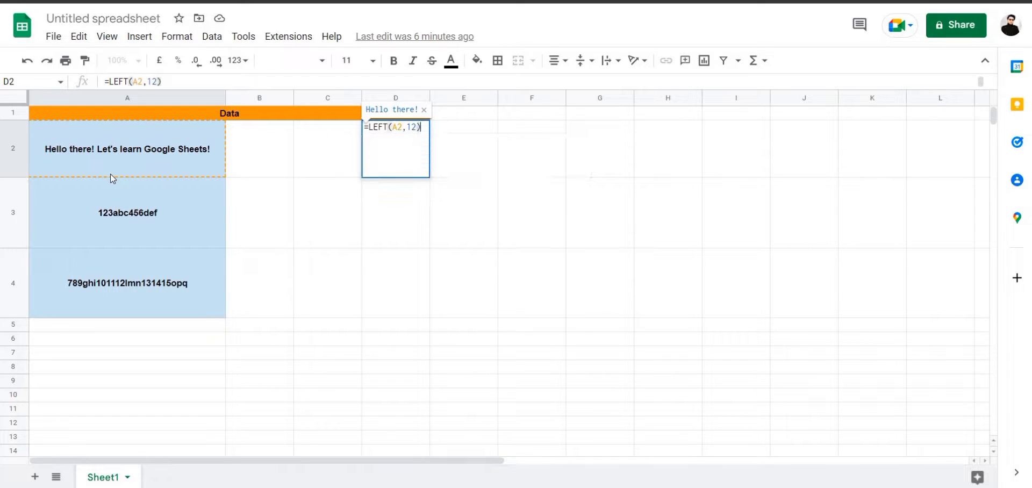
pyautogui.press('Return')
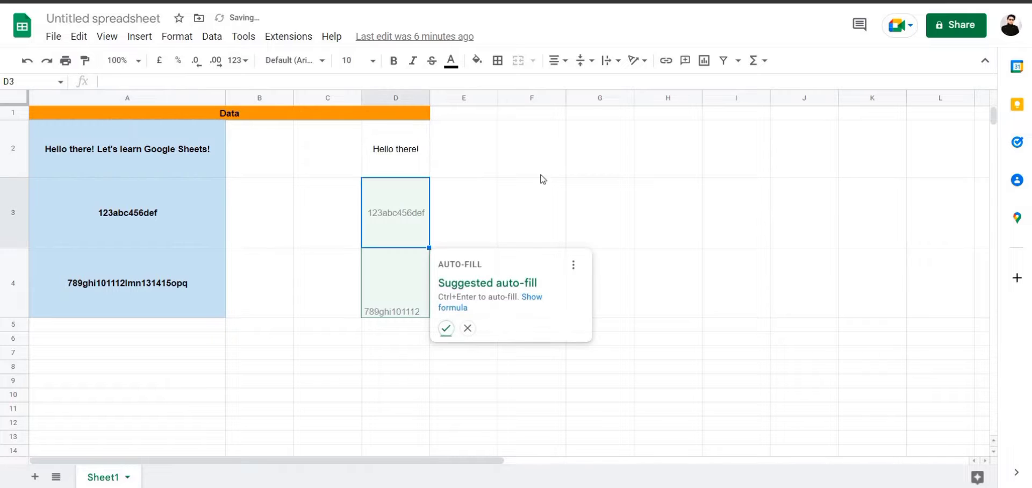
pyautogui.click(469, 330)
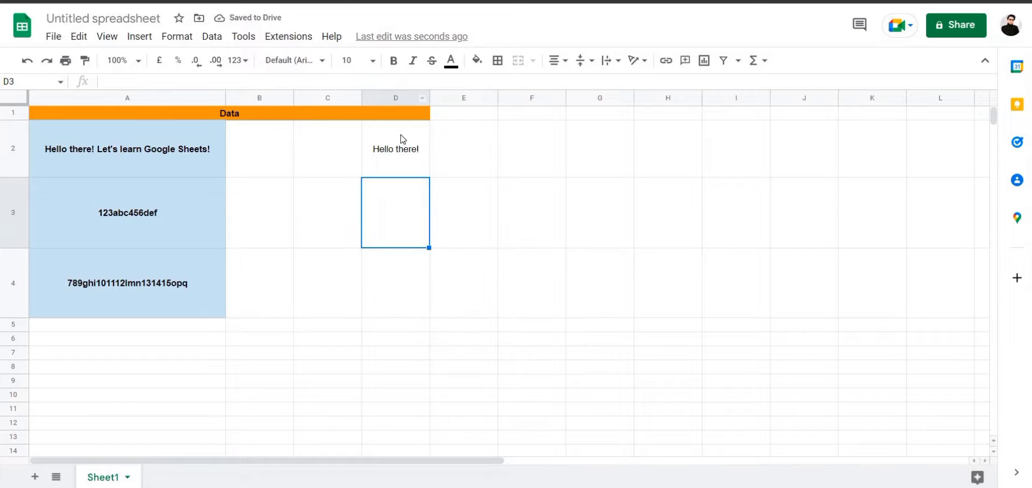
# Step: Replace the LEFT formula in cell D2 with =right(A2,14) to extract the last 14 characters of A2
pyautogui.press('Up')
pyautogui.press('Right')
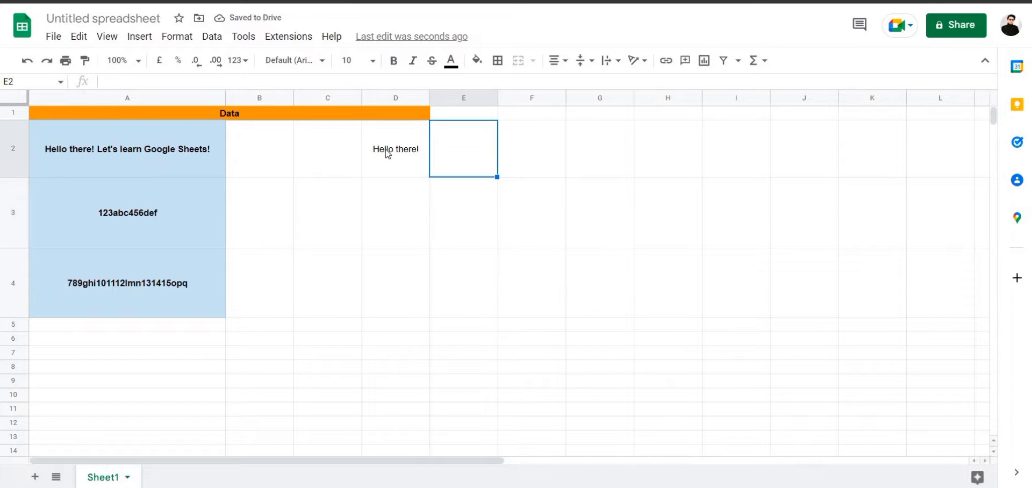
pyautogui.press('Left')
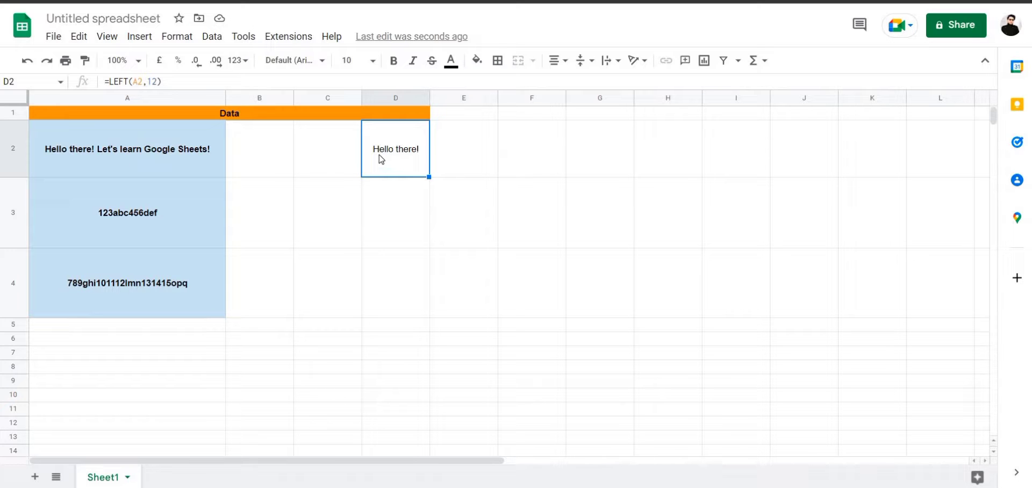
pyautogui.doubleClick(397, 144)
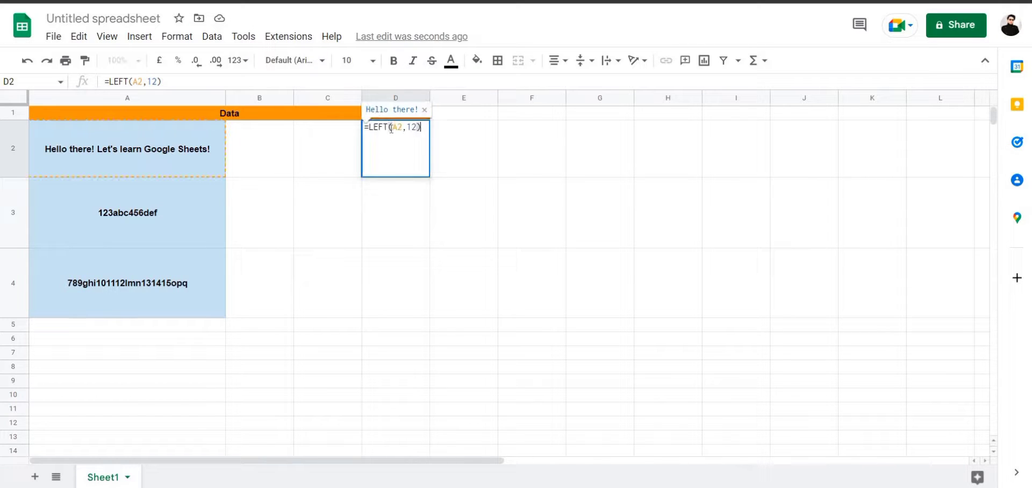
pyautogui.click(426, 126)
pyautogui.press('BackSpace')
pyautogui.press('BackSpace')
pyautogui.press('BackSpace')
pyautogui.press('BackSpace')
pyautogui.press('BackSpace')
pyautogui.press('BackSpace')
pyautogui.press('BackSpace')
pyautogui.press('BackSpace')
pyautogui.press('BackSpace')
pyautogui.press('BackSpace')
pyautogui.press('BackSpace')
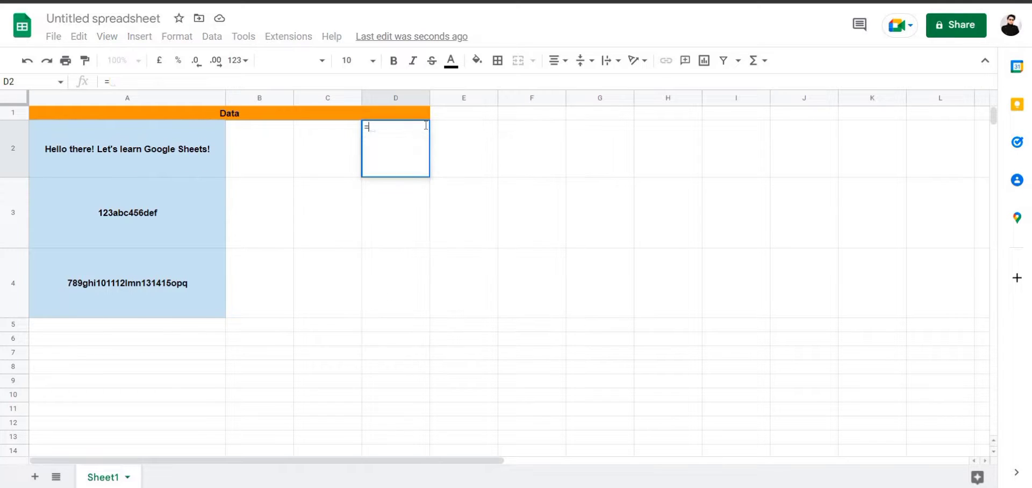
pyautogui.write('right')
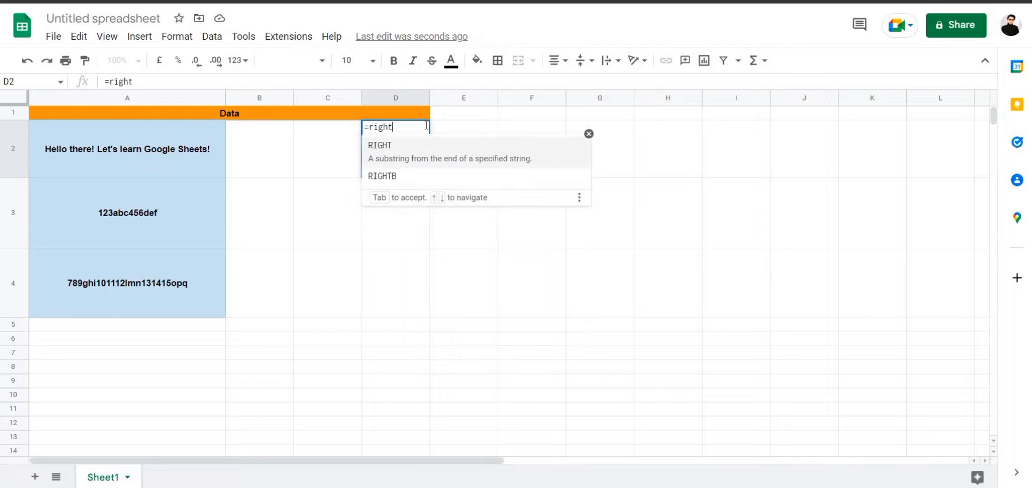
pyautogui.write('(')
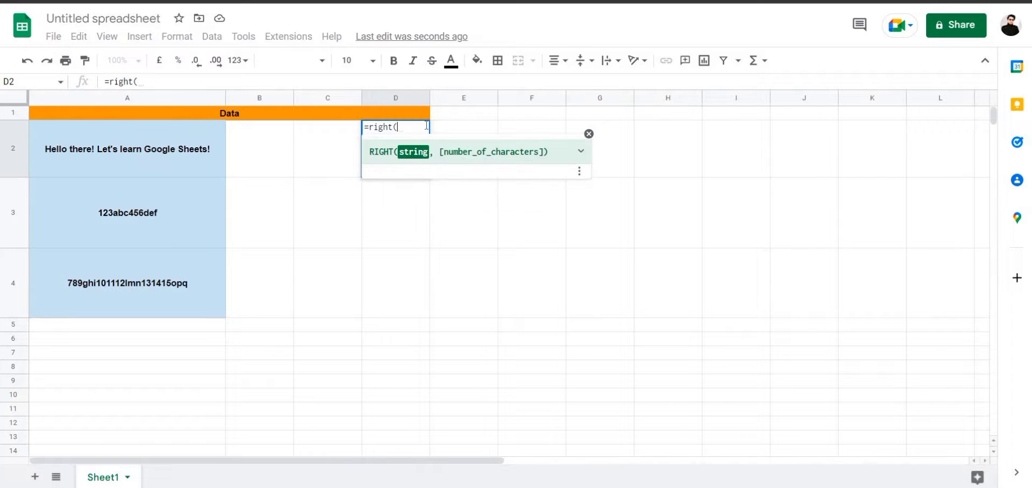
pyautogui.click(173, 153)
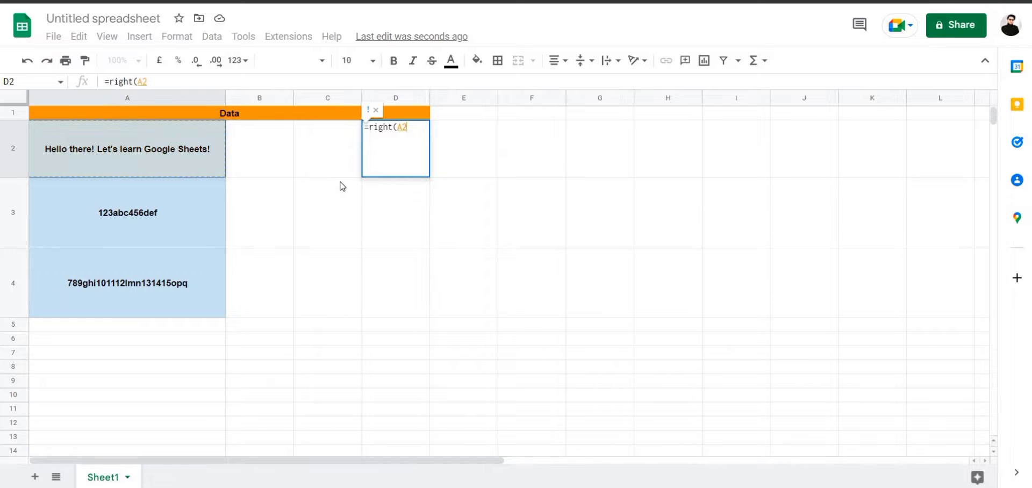
pyautogui.write(',')
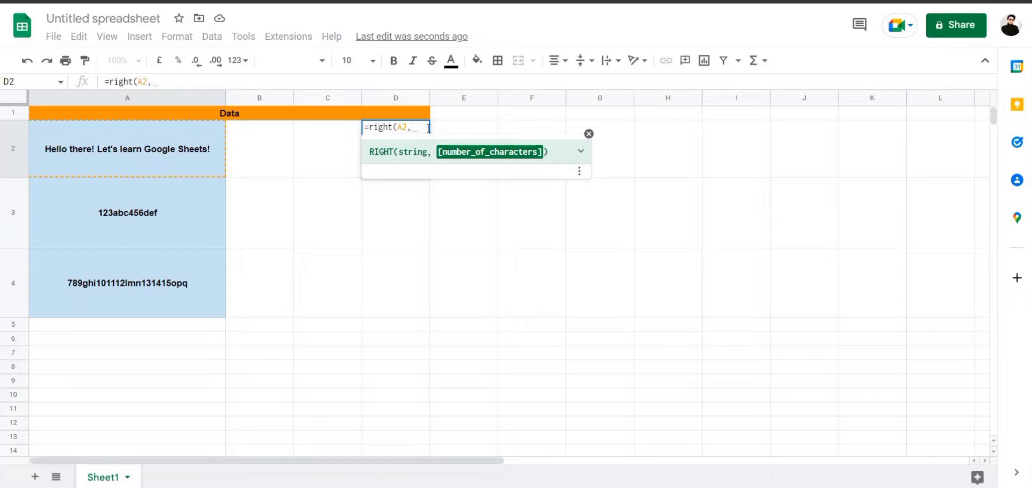
pyautogui.write('1')
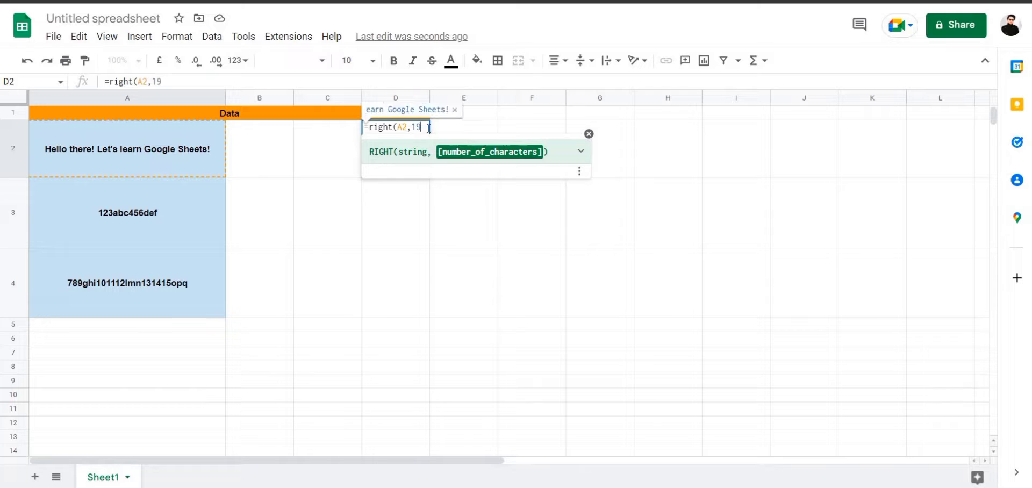
pyautogui.write('4')
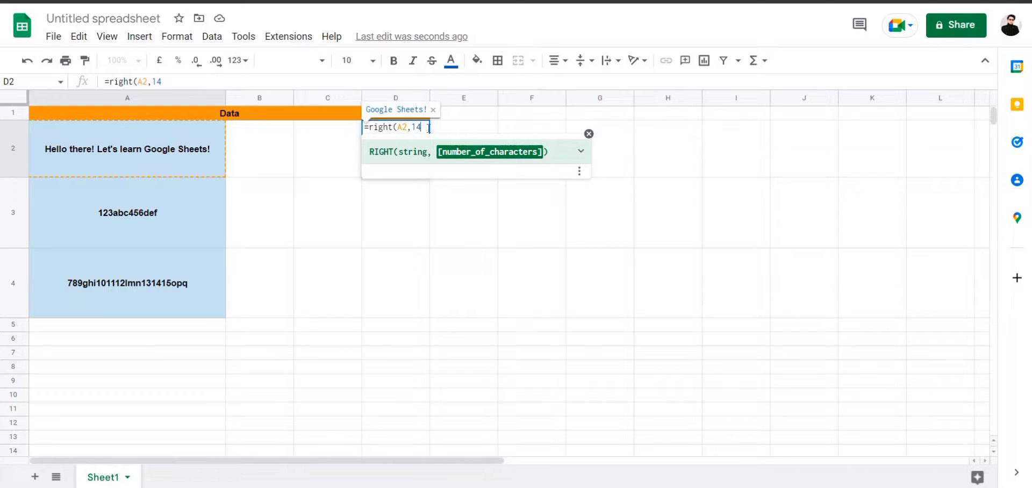
pyautogui.write(')')
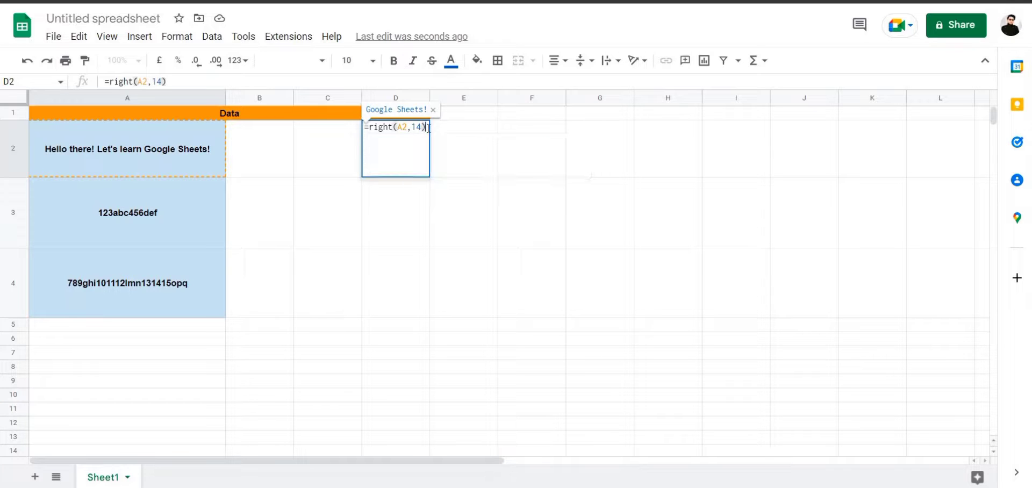
pyautogui.press('Return')
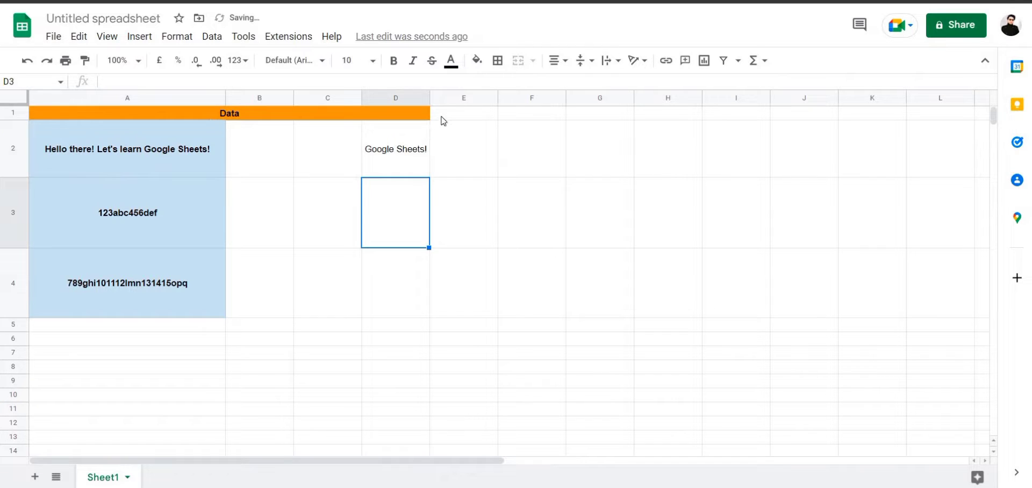
# Step: Replace the RIGHT formula in cell D2 with a MID function that takes A2 as its string
pyautogui.click(391, 149)
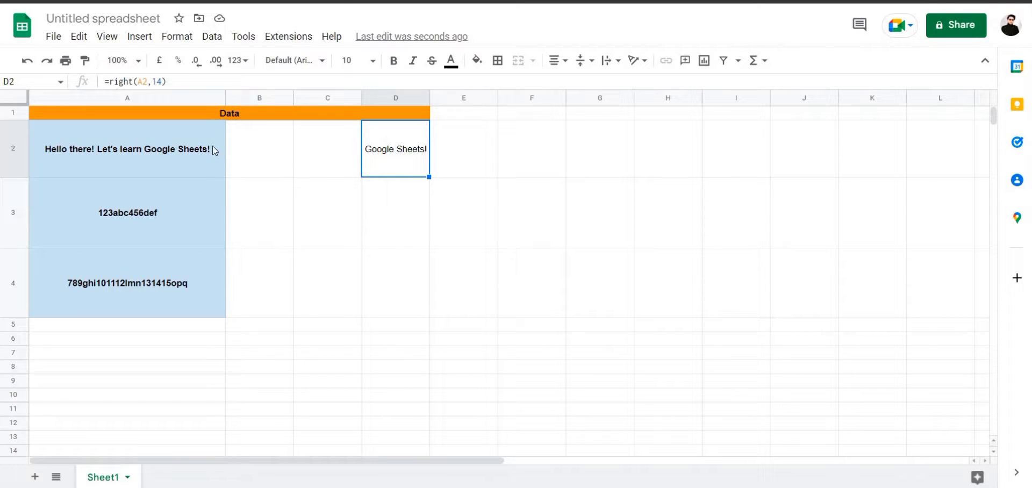
pyautogui.doubleClick(410, 157)
pyautogui.press('Tab')
pyautogui.click(395, 148)
pyautogui.doubleClick(398, 145)
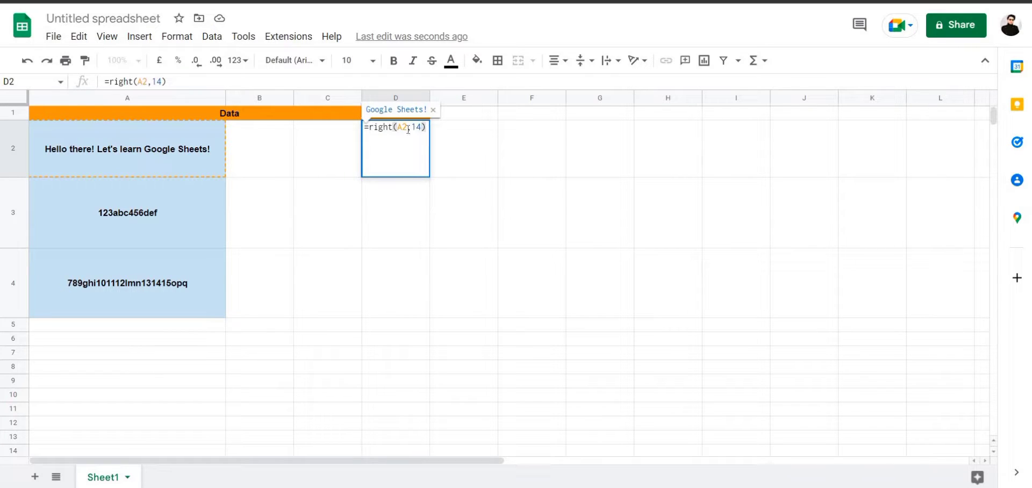
pyautogui.moveTo(425, 129); pyautogui.dragTo(371, 127)
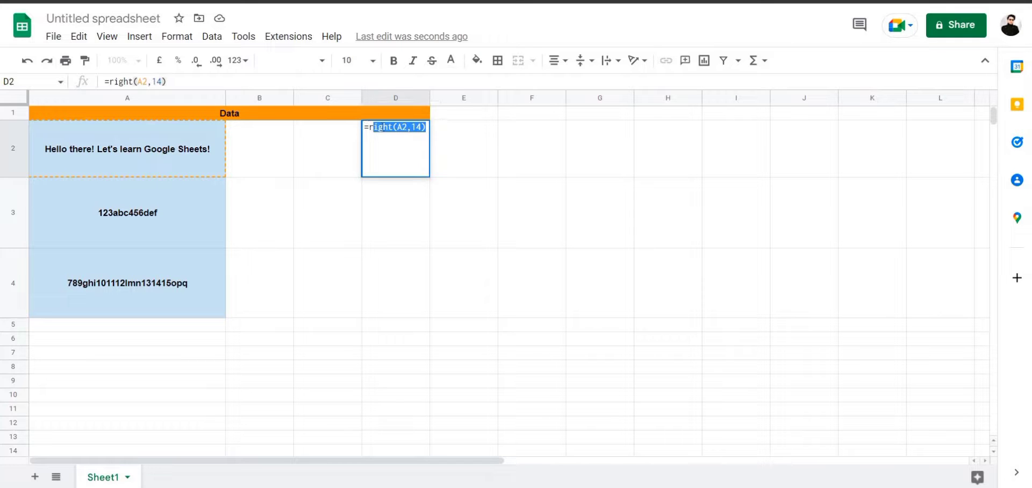
pyautogui.press('BackSpace')
pyautogui.write('mid')
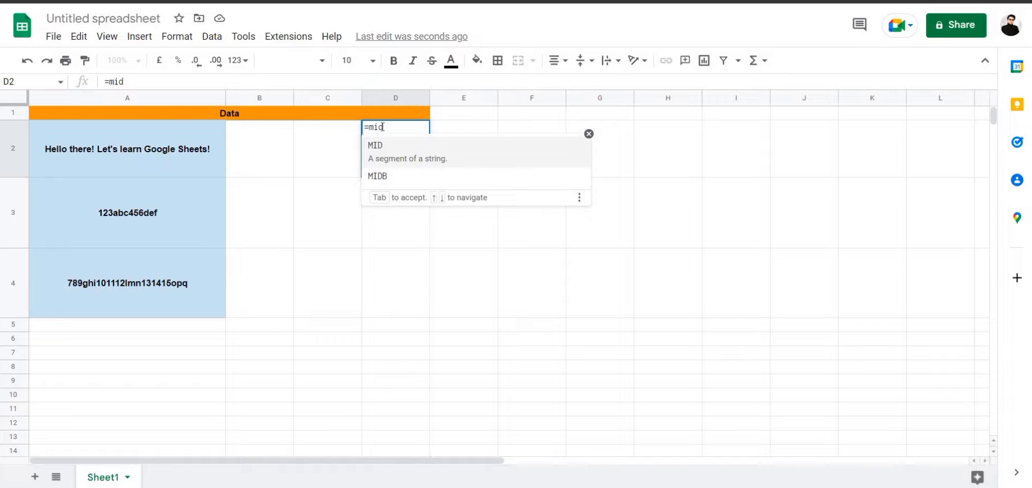
pyautogui.press('Tab')
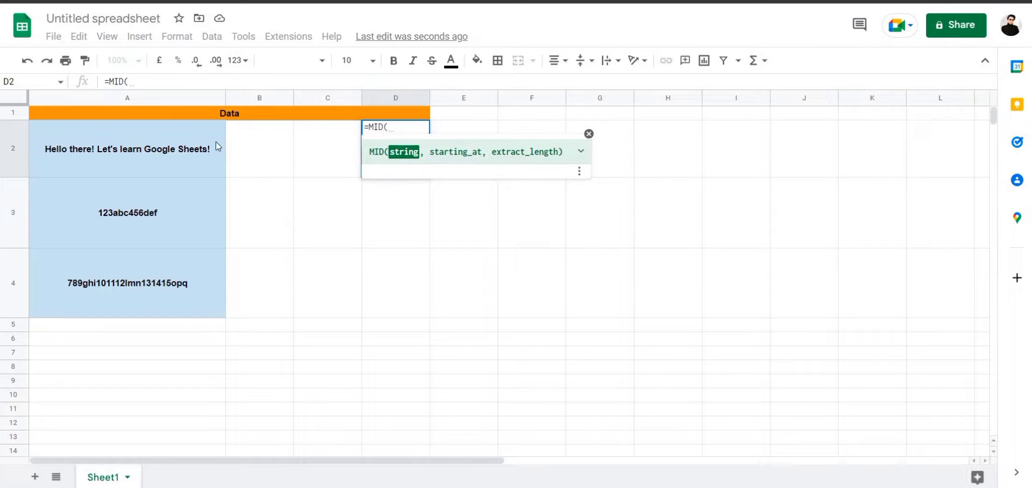
pyautogui.click(202, 147)
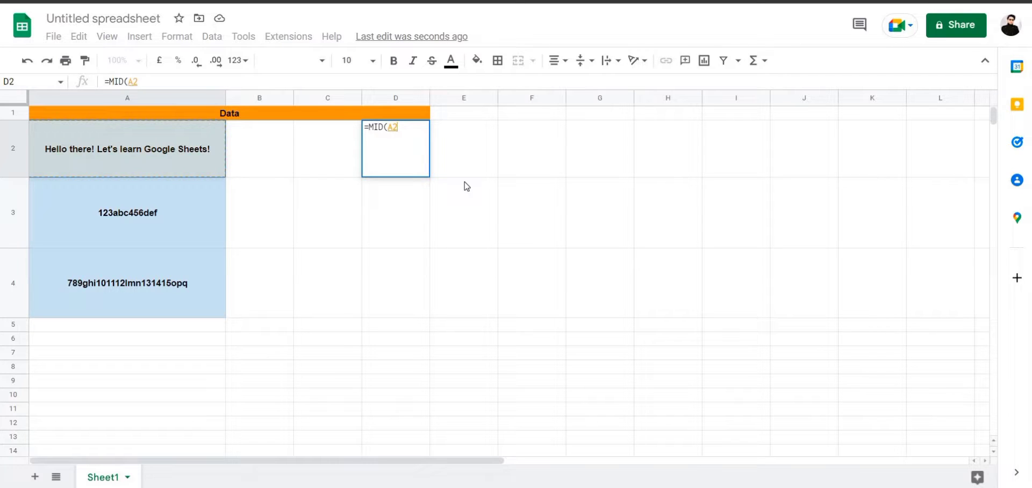
pyautogui.write(', ')
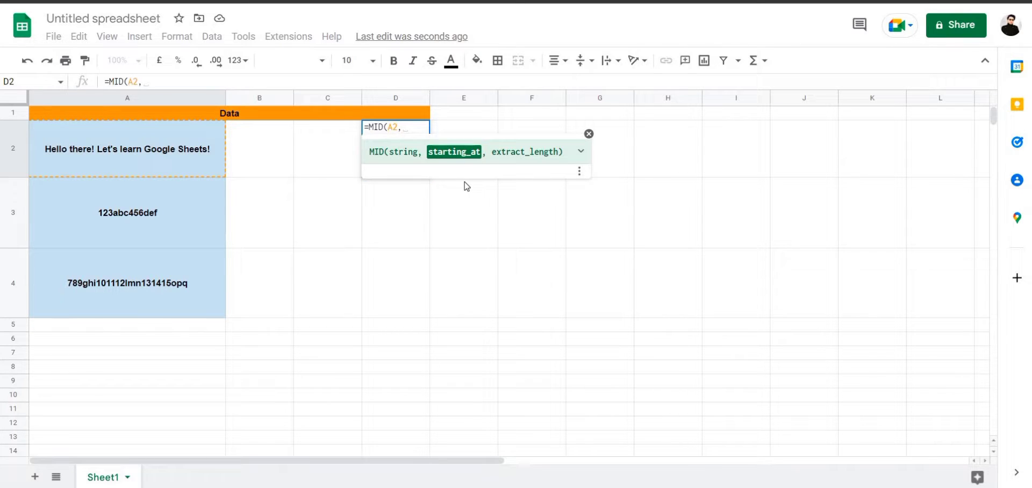
# Step: Complete the MID formula in D2 with starting position 26 and extract length 13, giving =MID(A2,26,13)
pyautogui.write('2')
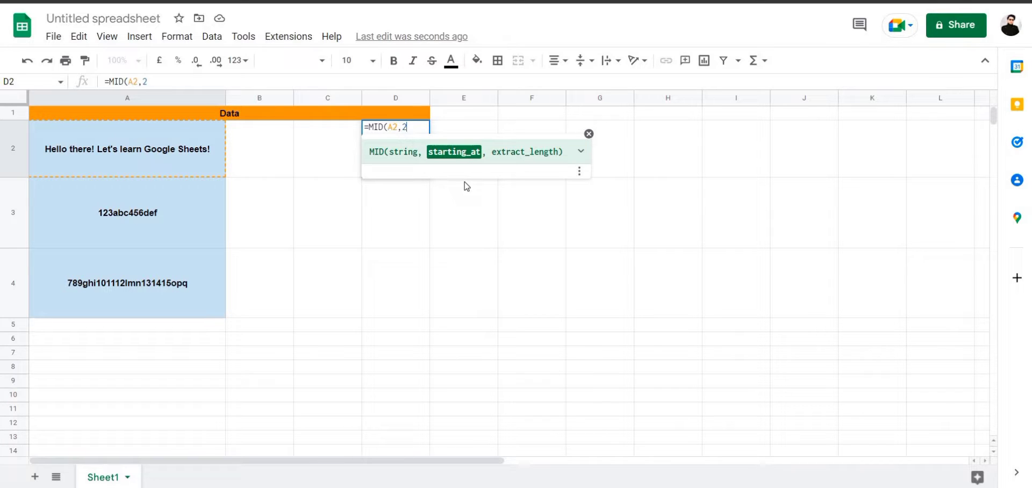
pyautogui.write('6, ')
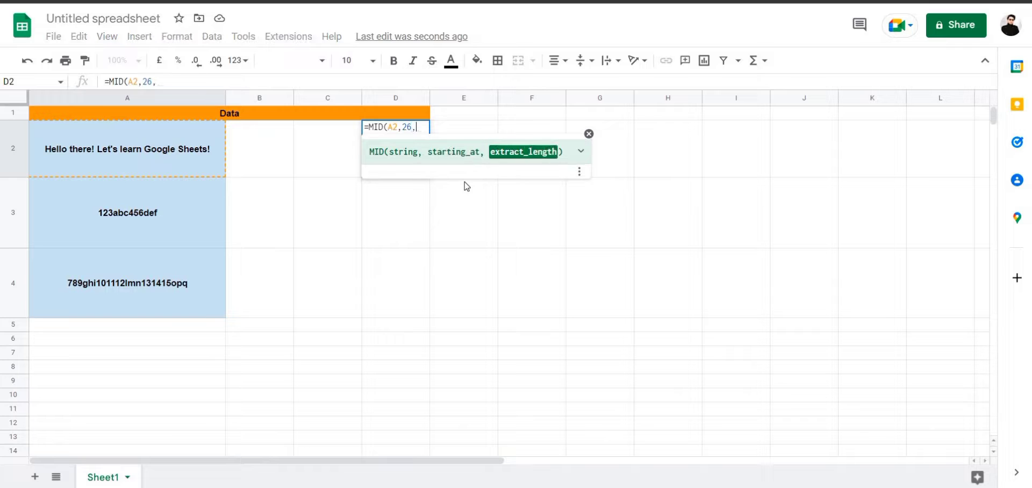
pyautogui.write('1')
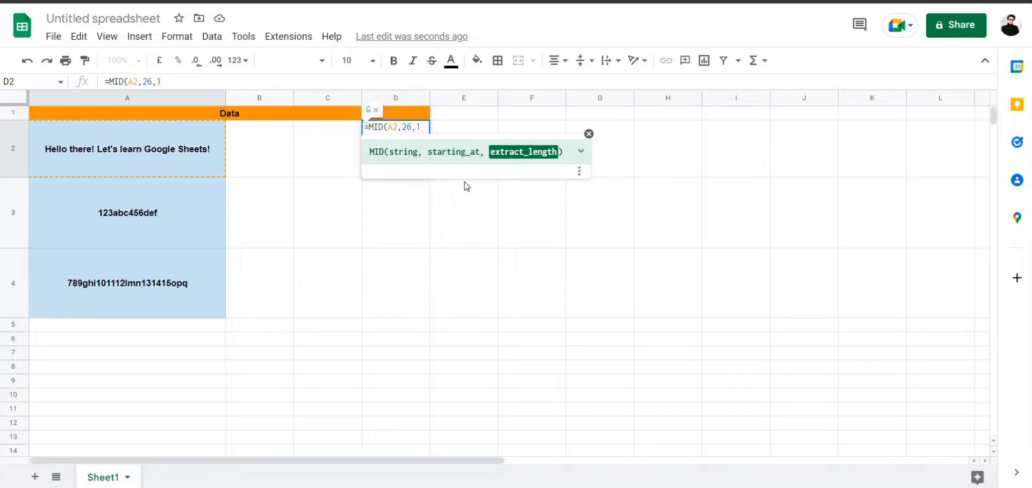
pyautogui.write('4')
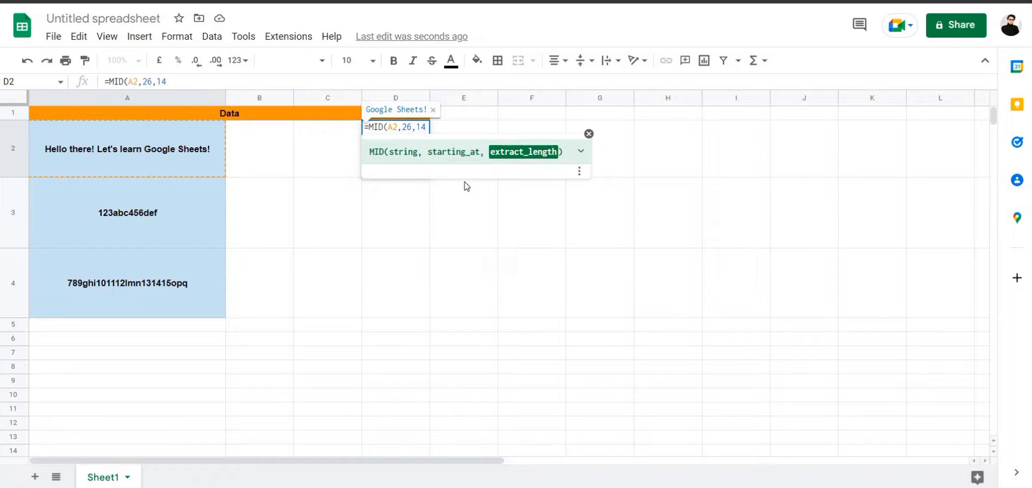
pyautogui.press('BackSpace')
pyautogui.write('3)')
pyautogui.press('Return')
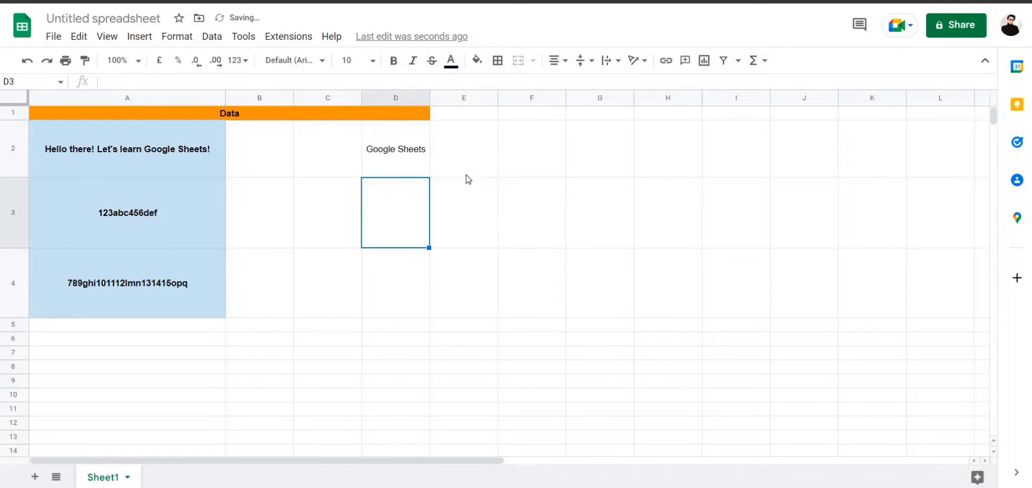
# Step: Examine the starting position and extract length arguments of the MID formula in cell D2
pyautogui.click(395, 161)
pyautogui.doubleClick(393, 159)
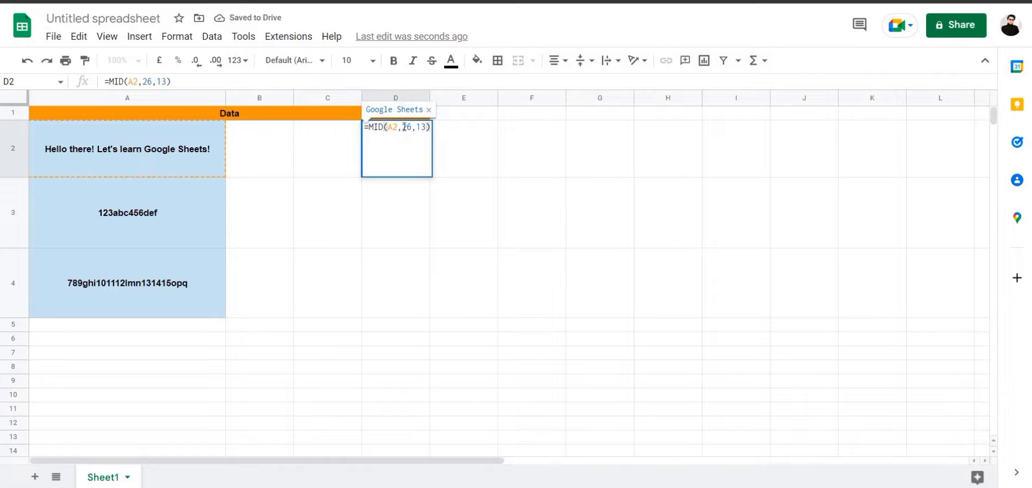
pyautogui.moveTo(402, 127); pyautogui.dragTo(407, 129)
pyautogui.click(407, 129)
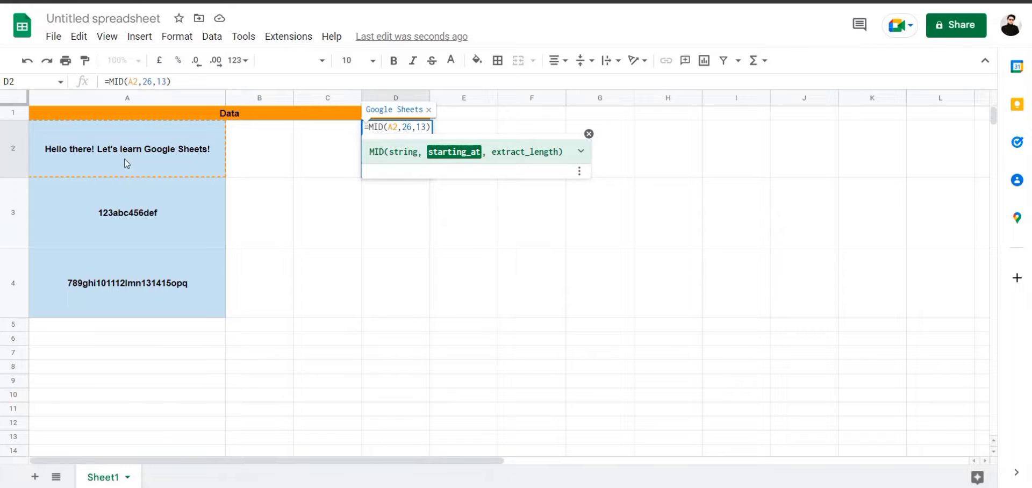
pyautogui.click(404, 127)
pyautogui.click(429, 128)
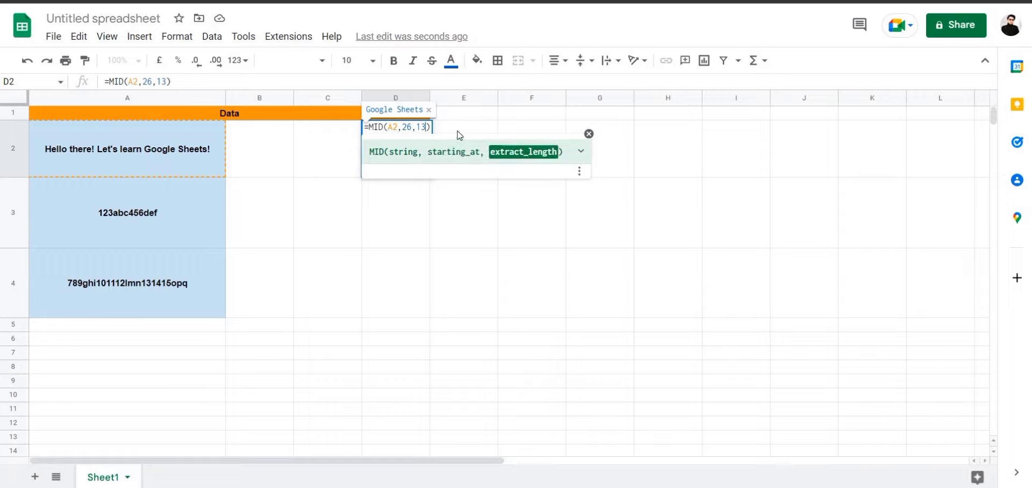
pyautogui.press('Tab')
pyautogui.click(395, 149)
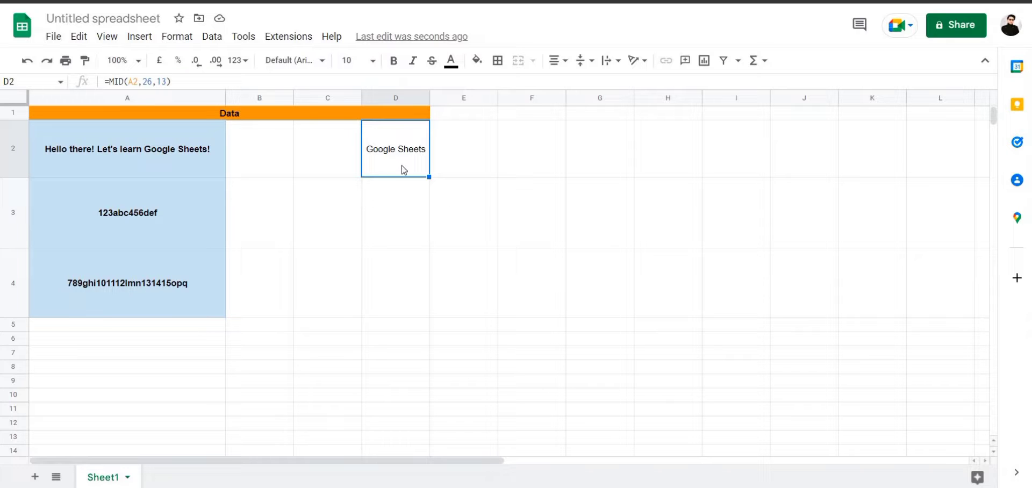
# Step: Start a CONCATENATE formula in cell D3
pyautogui.doubleClick(387, 212)
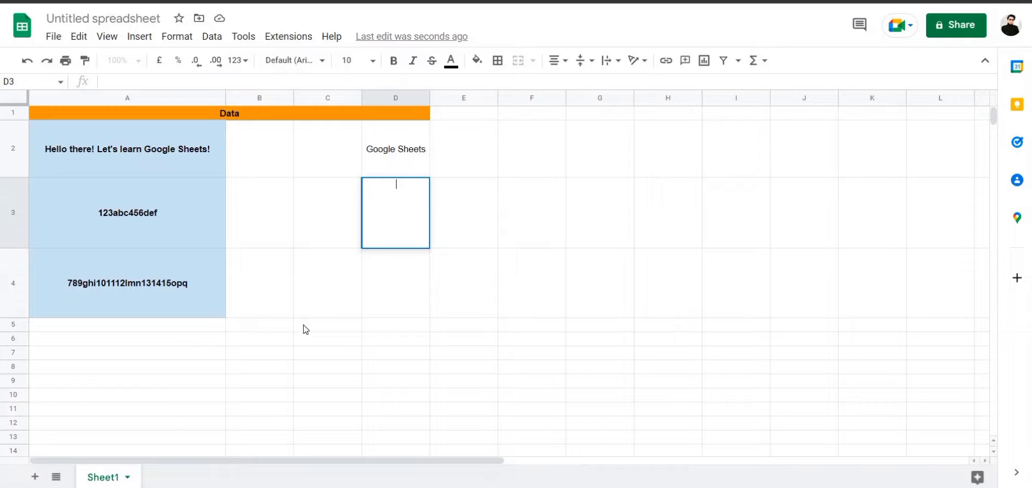
pyautogui.write('=')
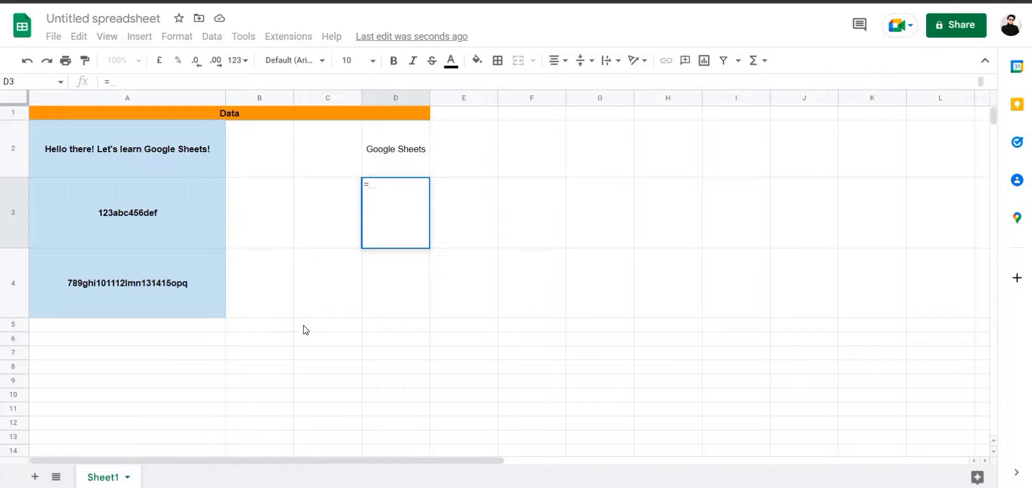
pyautogui.write('conc')
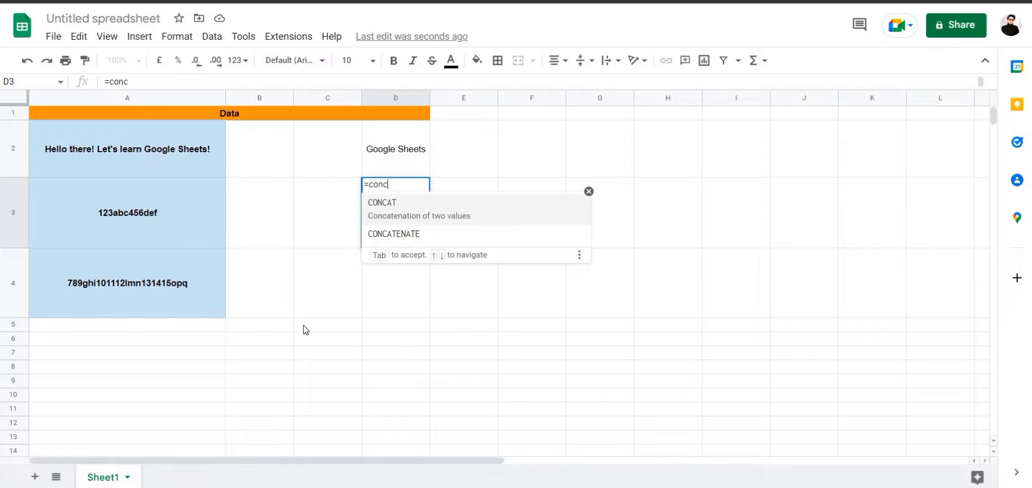
pyautogui.press('Down')
pyautogui.press('Tab')
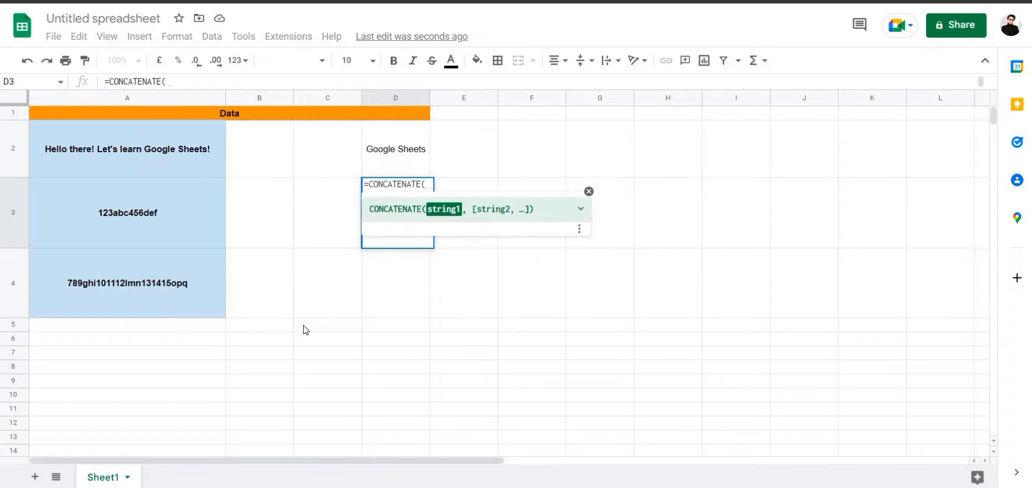
pyautogui.click(157, 212)
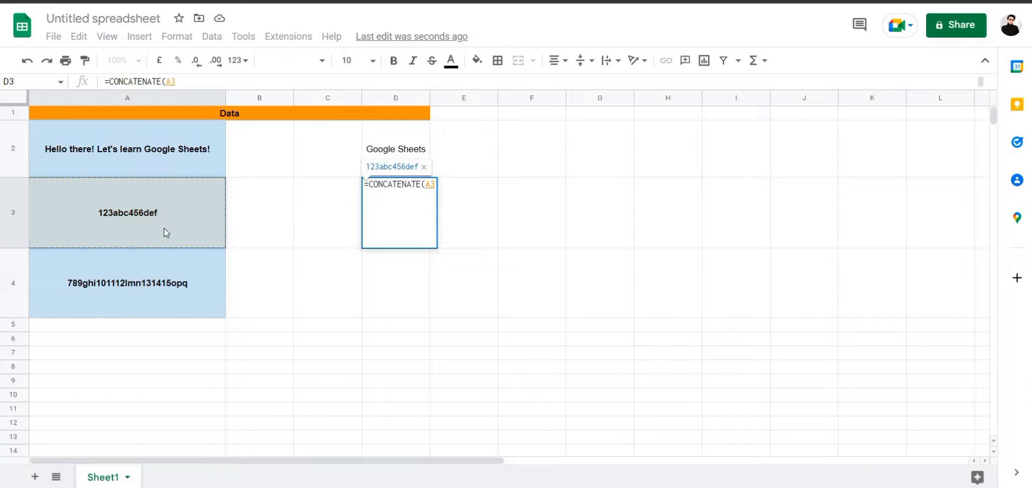
pyautogui.press('BackSpace')
pyautogui.press('BackSpace')
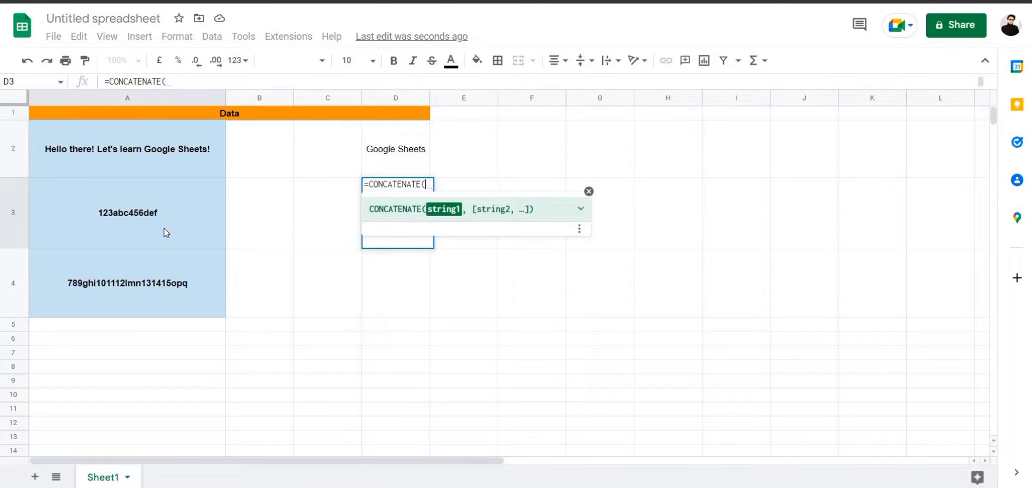
# Step: Add MID(A3,4,3) as the first string of the CONCATENATE formula in D3
pyautogui.write('mi')
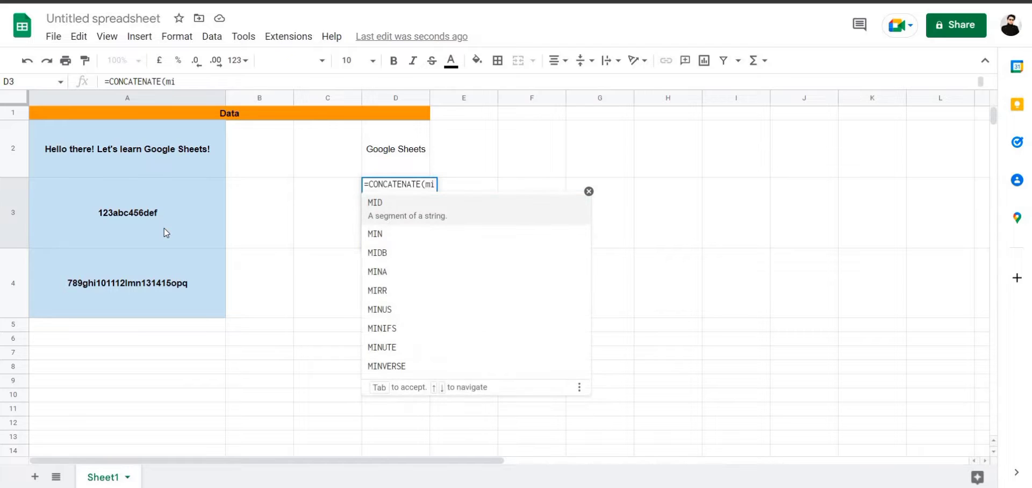
pyautogui.write('d')
pyautogui.press('Tab')
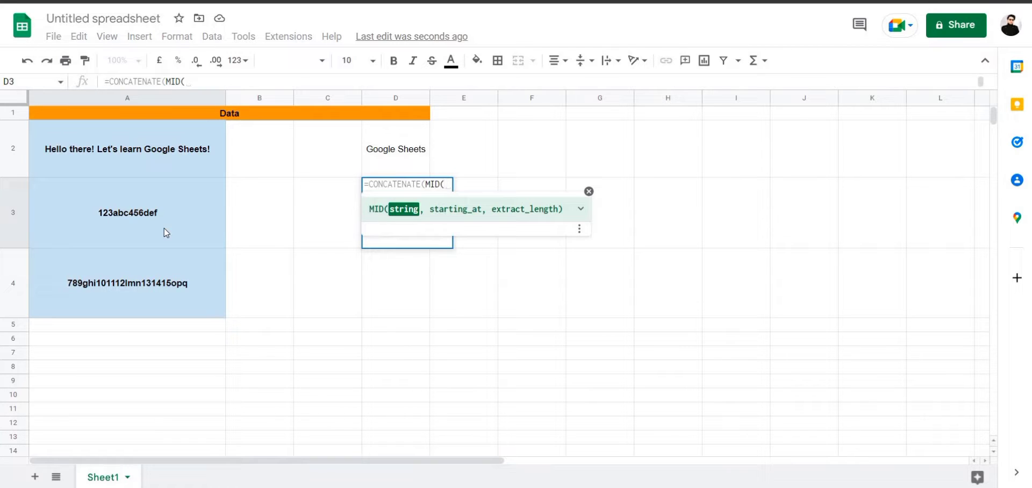
pyautogui.click(137, 215)
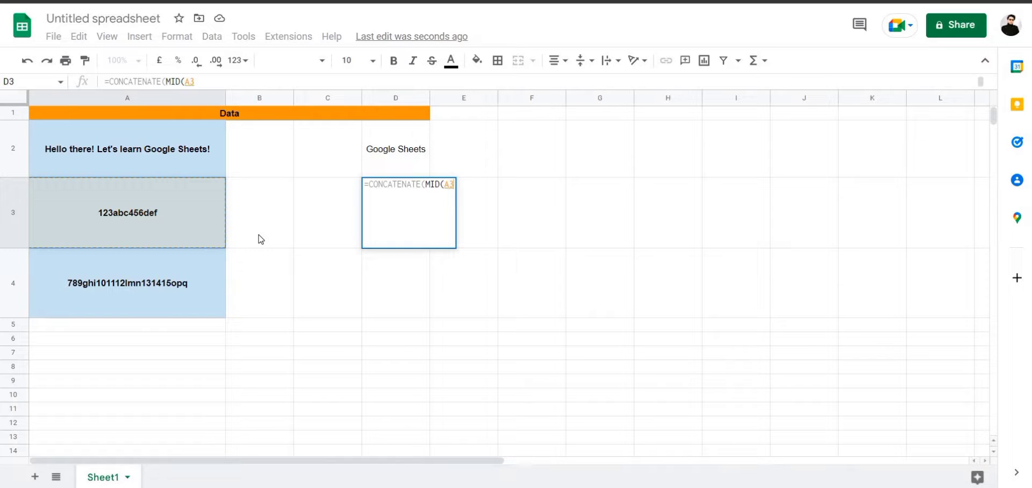
pyautogui.write(',')
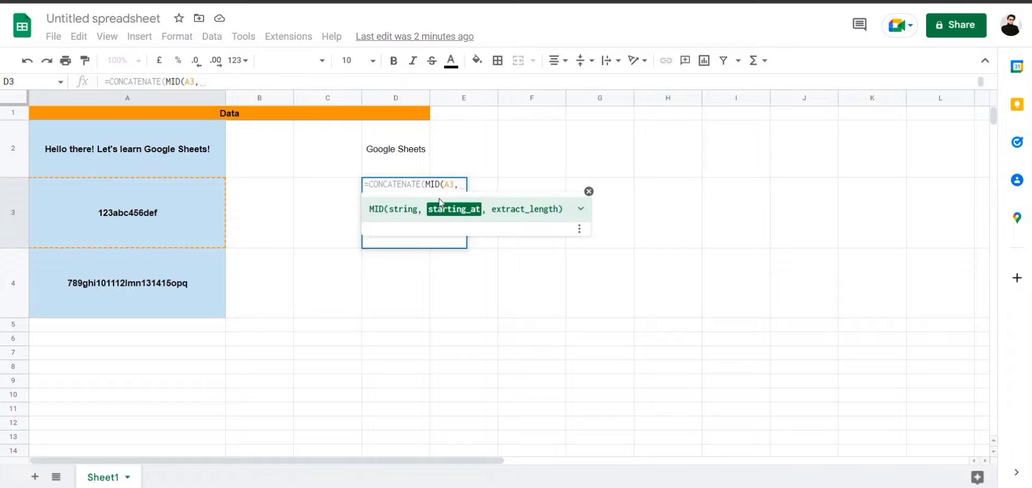
pyautogui.write('4')
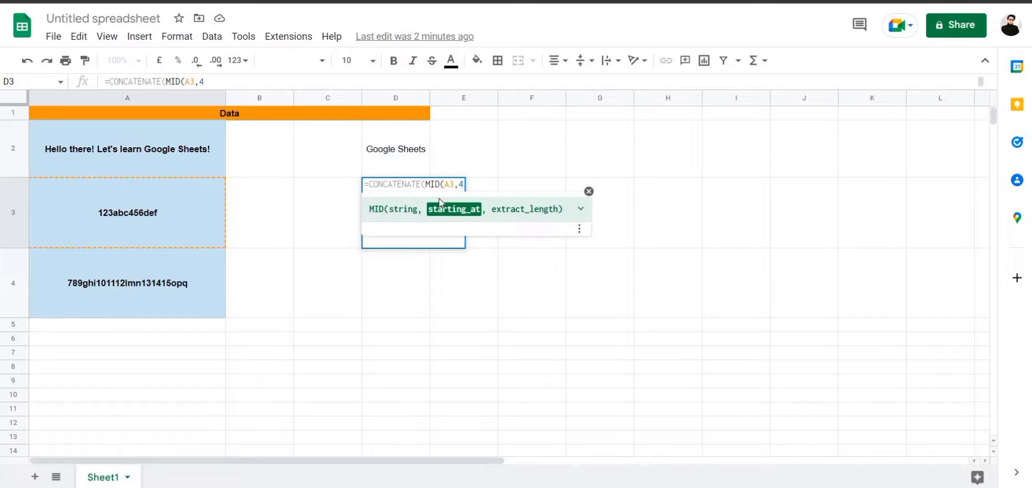
pyautogui.write(',')
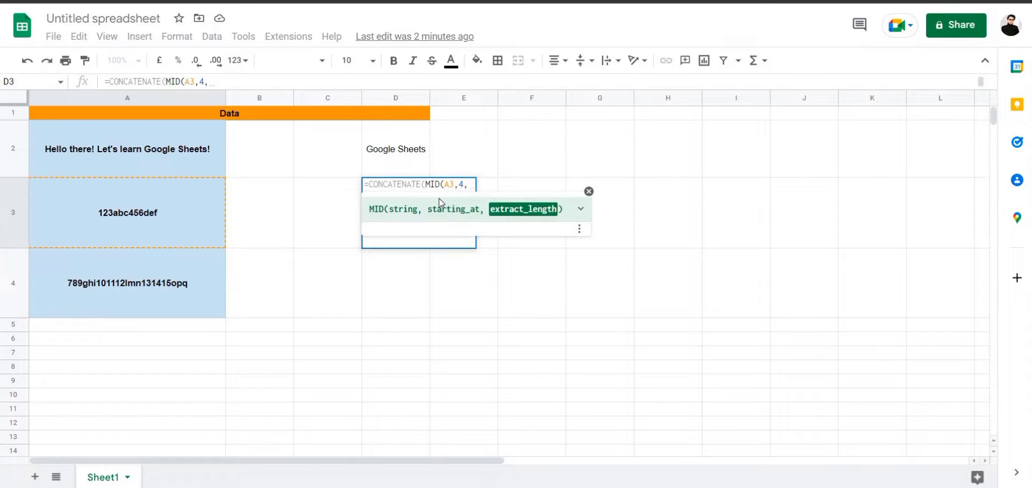
pyautogui.write('3')
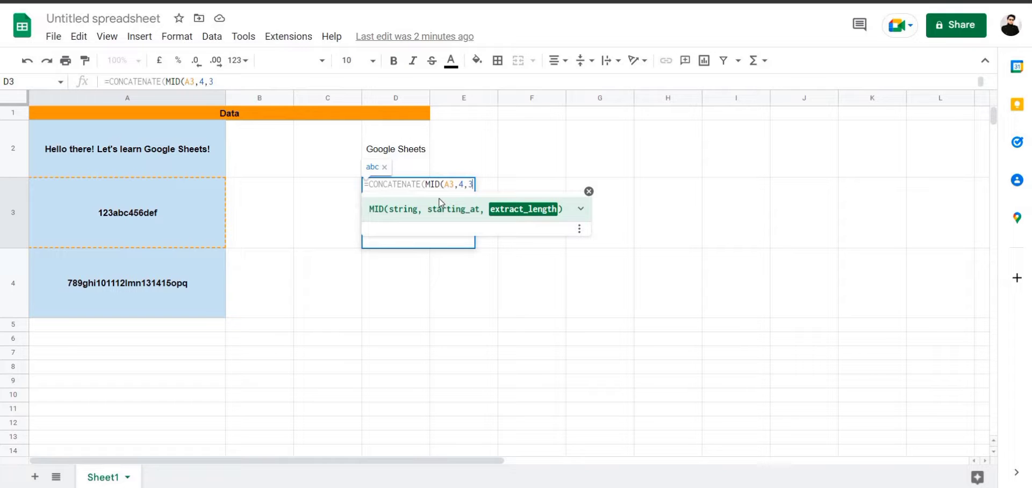
pyautogui.write(')')
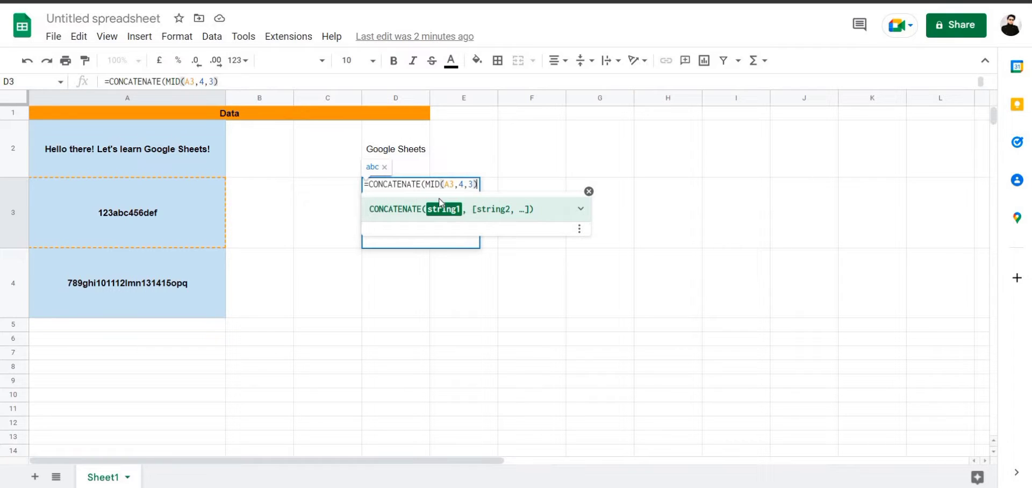
# Step: Start a MID function referencing A4 as the second string of the CONCATENATE formula in D3
pyautogui.write(',mi')
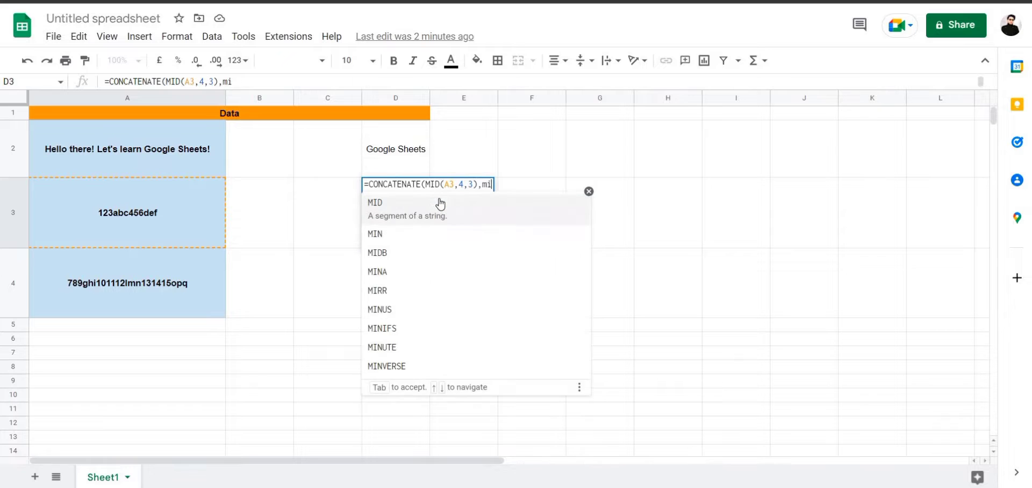
pyautogui.write('d')
pyautogui.click(440, 203)
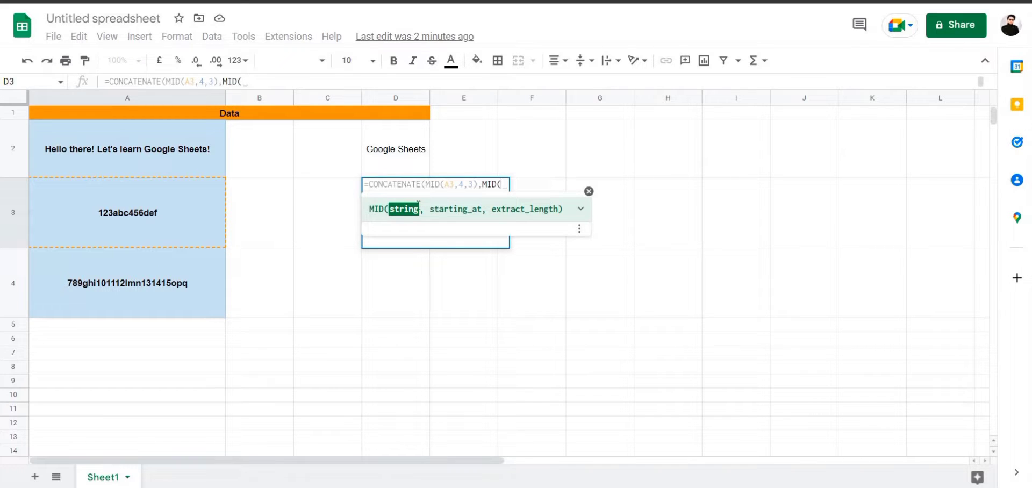
pyautogui.click(147, 287)
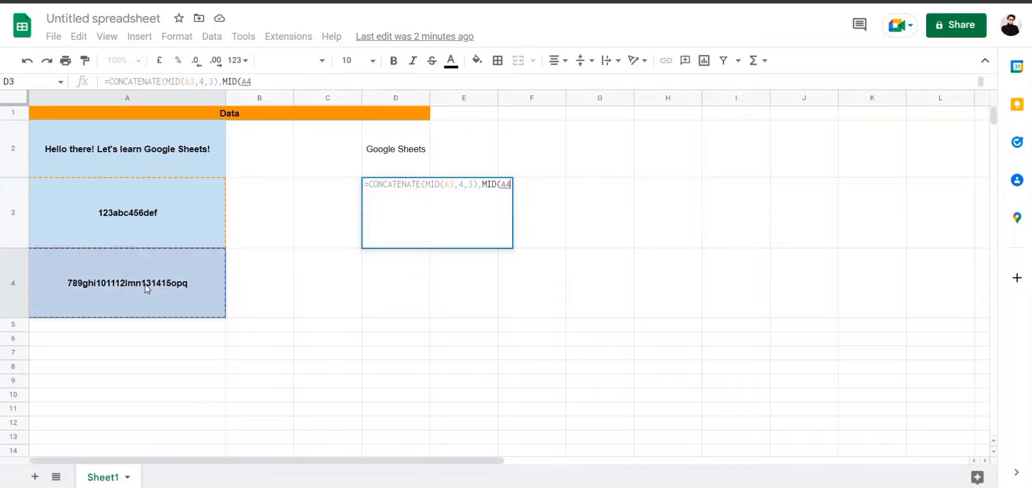
pyautogui.write(',')
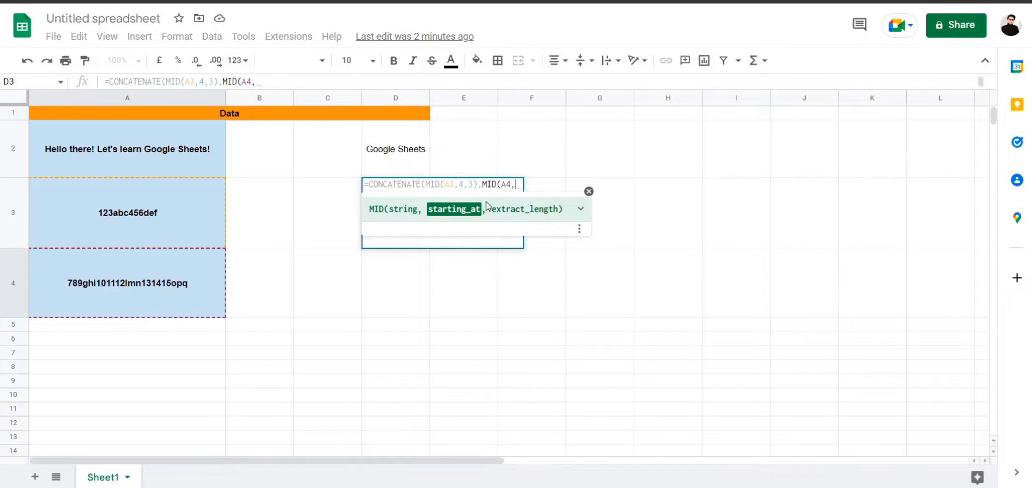
# Step: Replace the second MID function in D3 with RIGHT, extract 3 characters from A4, and commit the formula
pyautogui.click(498, 184)
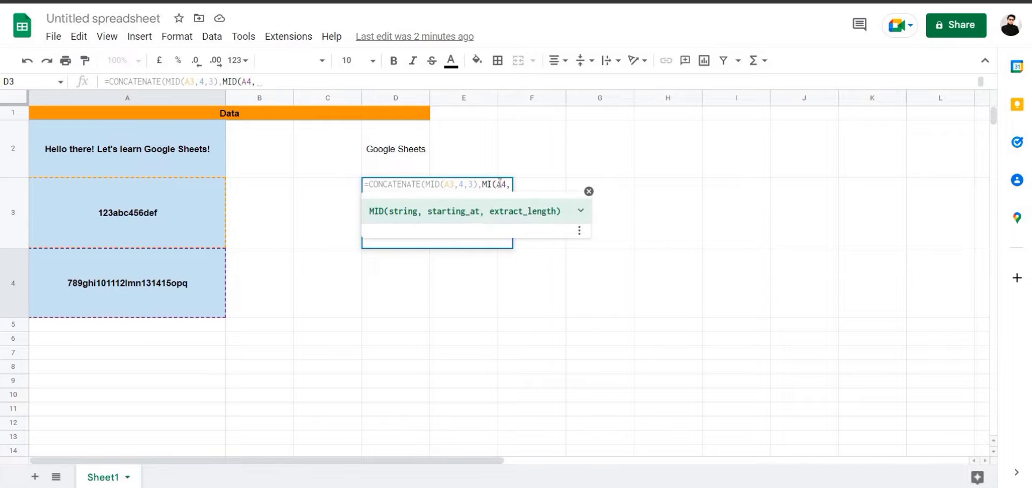
pyautogui.press('BackSpace')
pyautogui.press('BackSpace')
pyautogui.press('BackSpace')
pyautogui.write('right')
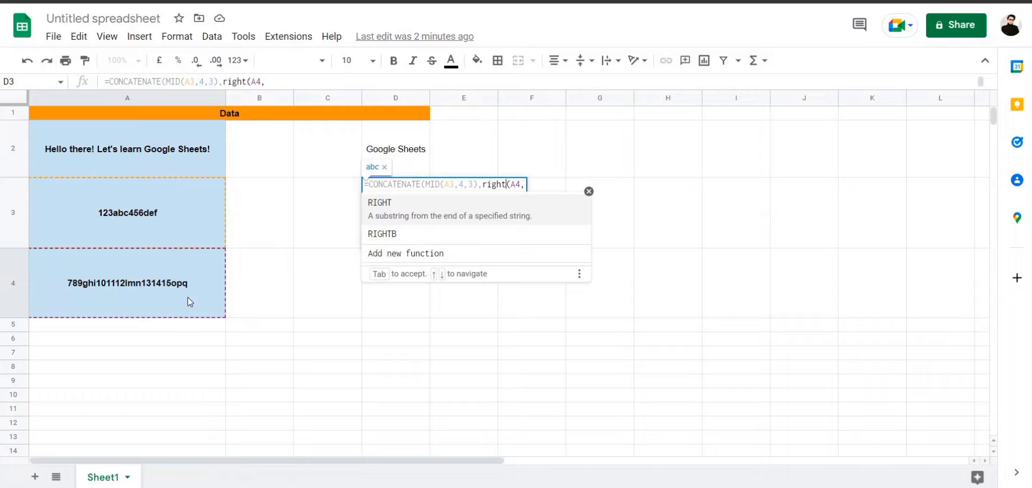
pyautogui.click(491, 220)
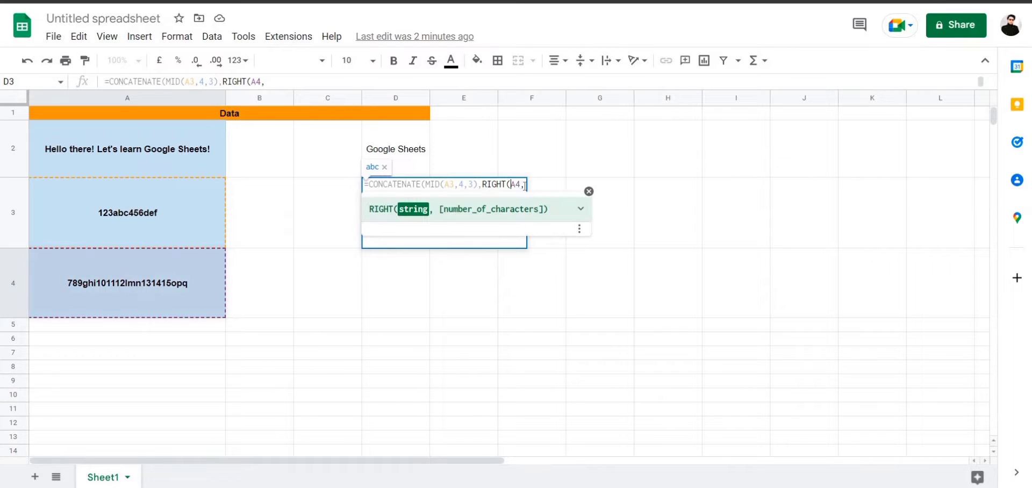
pyautogui.write('A4,')
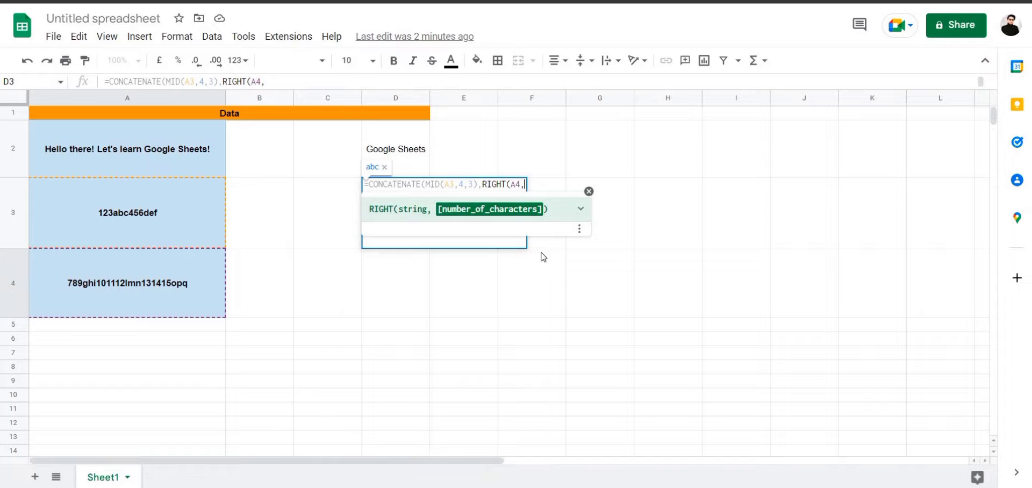
pyautogui.write('3)')
pyautogui.press('Return')
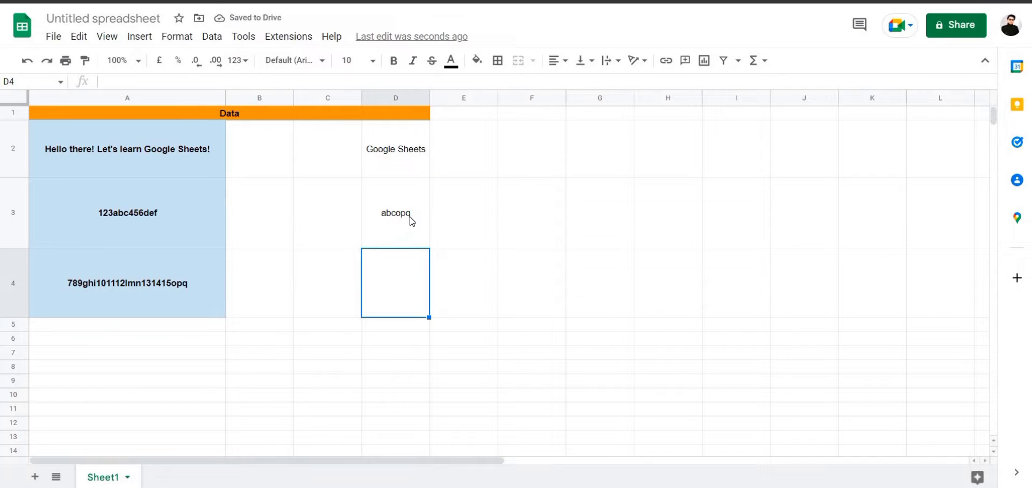
# Step: Reopen the CONCATENATE formula in D3 and replace its RIGHT function with MID
pyautogui.click(144, 224)
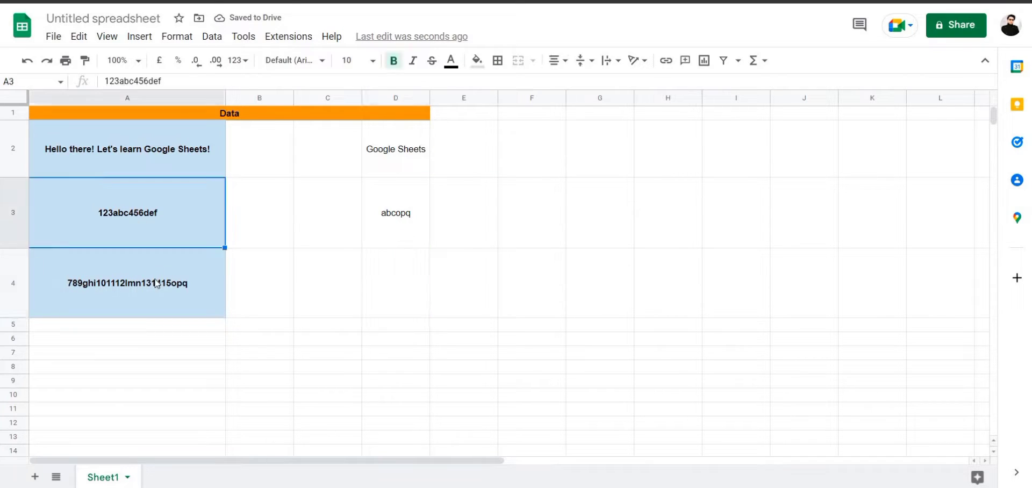
pyautogui.press('Down')
pyautogui.click(418, 212)
pyautogui.doubleClick(418, 212)
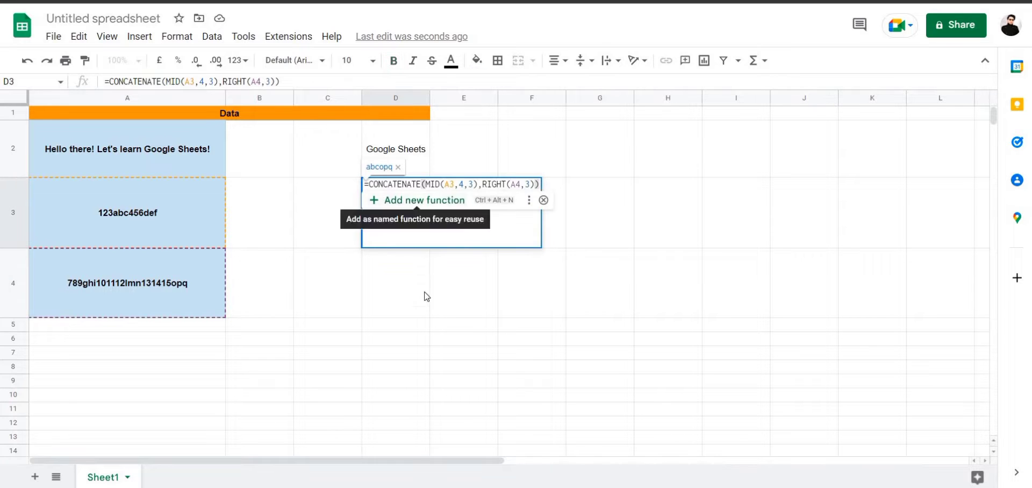
pyautogui.press('Return')
pyautogui.click(427, 206)
pyautogui.doubleClick(428, 207)
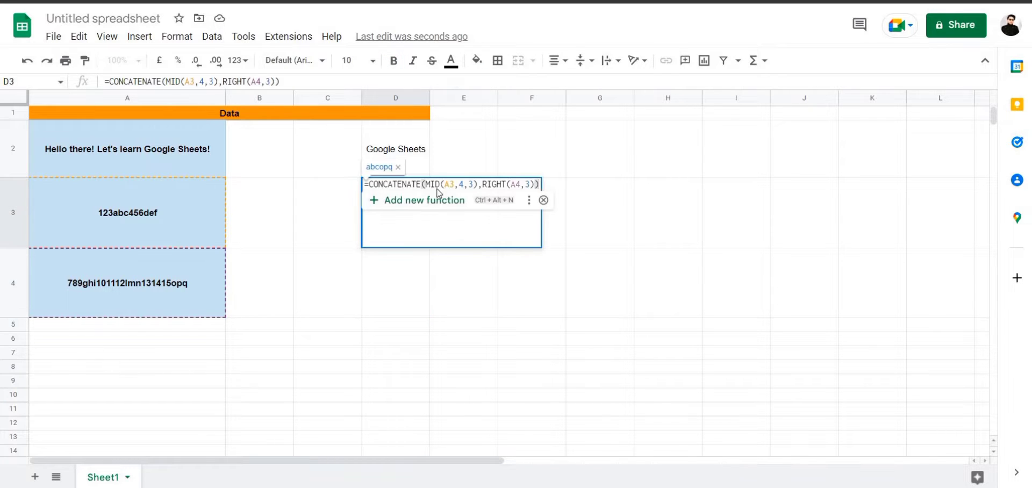
pyautogui.click(507, 183)
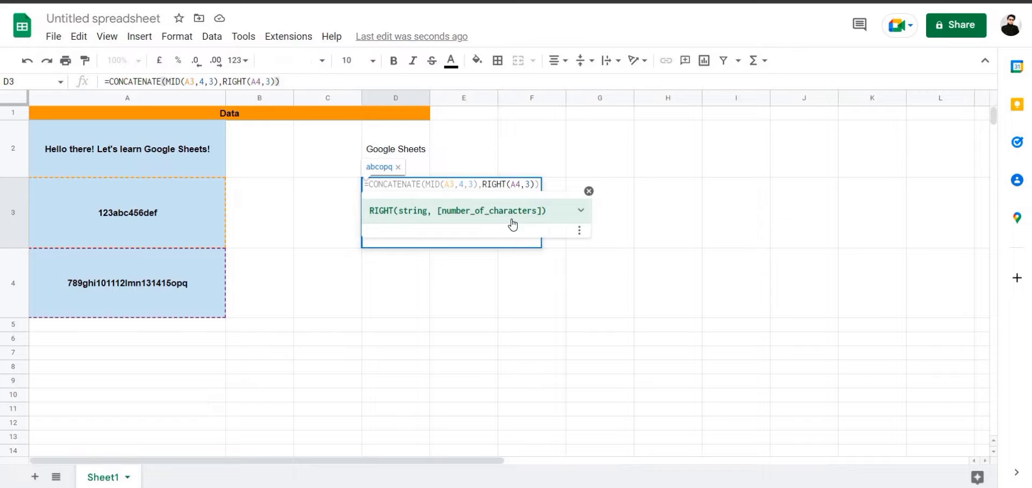
pyautogui.press('BackSpace')
pyautogui.press('BackSpace')
pyautogui.press('BackSpace')
pyautogui.press('BackSpace')
pyautogui.press('BackSpace')
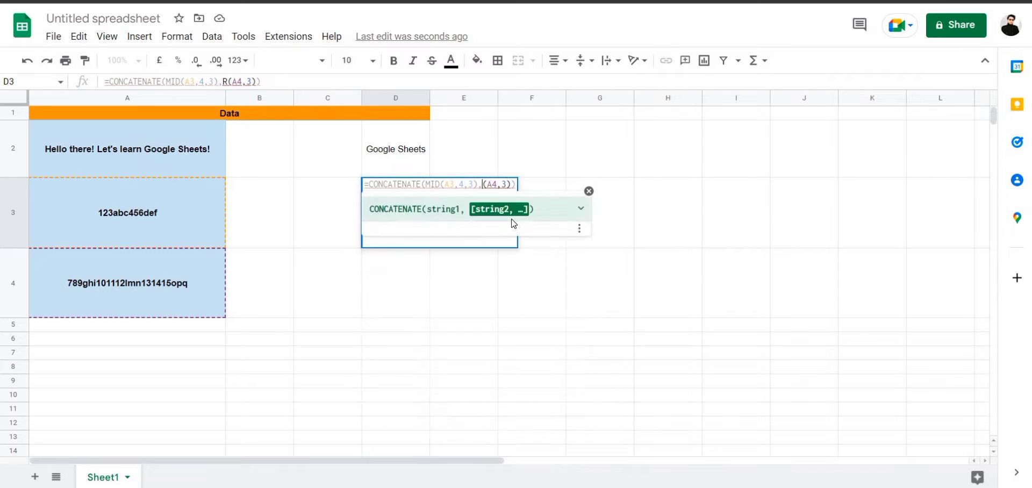
pyautogui.write('mid')
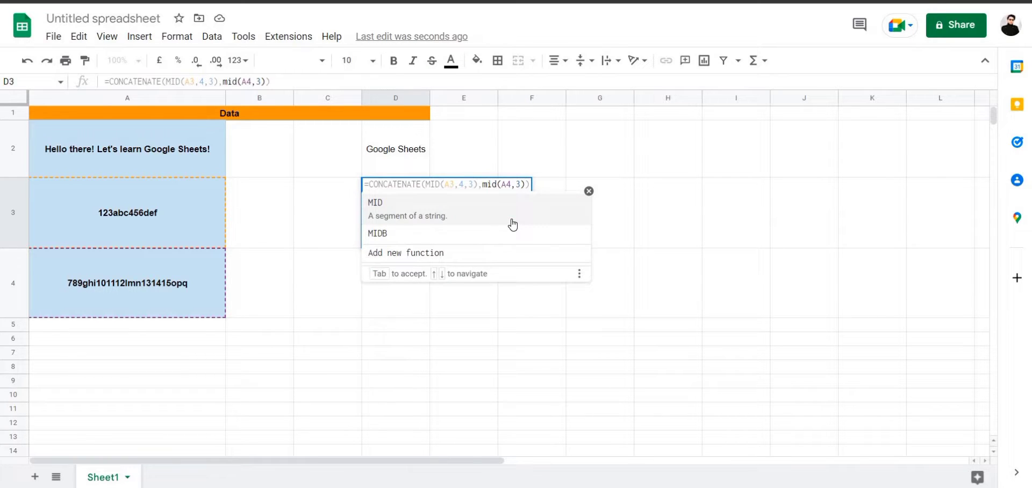
# Step: Set the second MID function's arguments to A4, starting position 4 and extract length 3, and commit the D3 formula
pyautogui.press('Right')
pyautogui.press('Right')
pyautogui.press('Right')
pyautogui.press('Right')
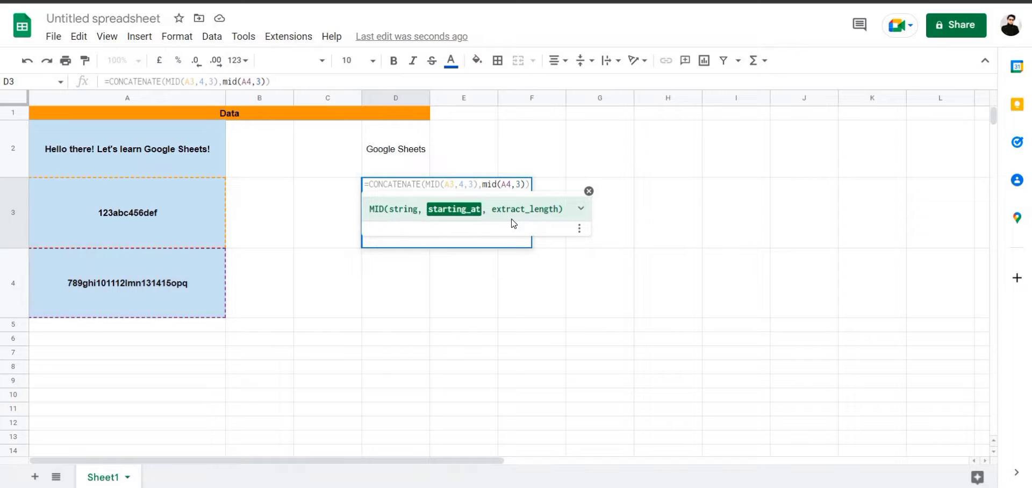
pyautogui.press('BackSpace')
pyautogui.press('BackSpace')
pyautogui.write(',')
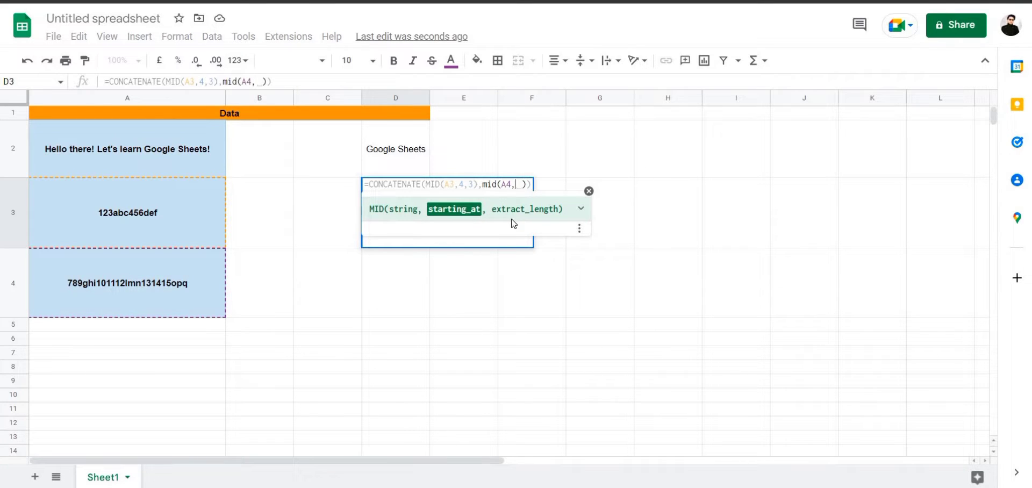
pyautogui.write('4,')
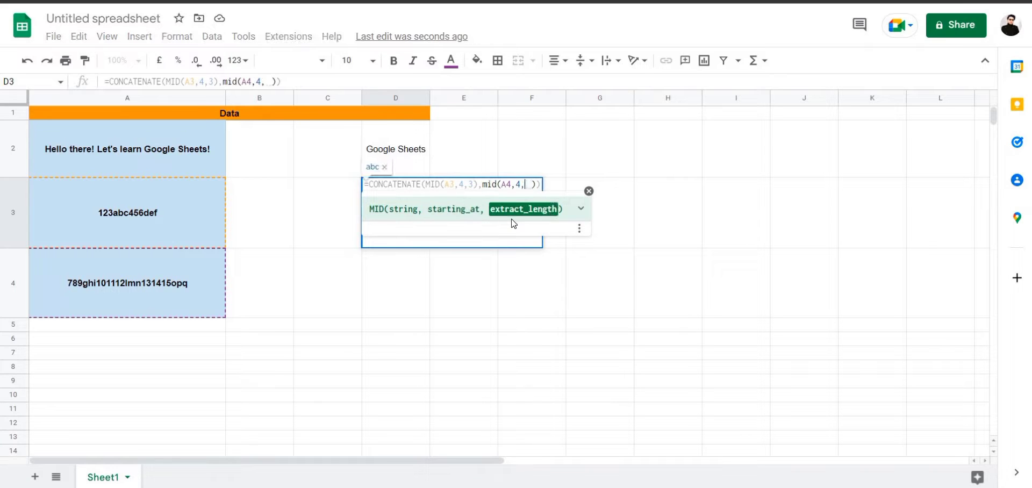
pyautogui.write('3')
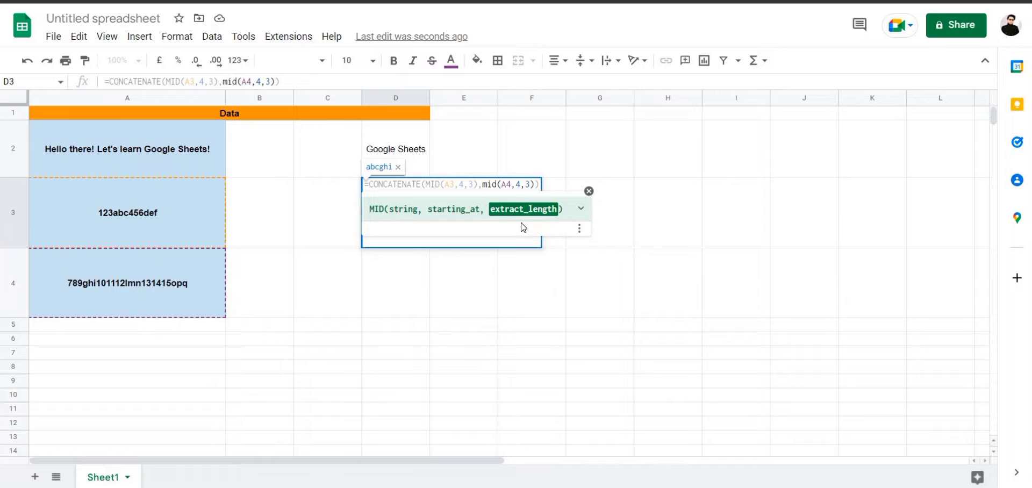
pyautogui.press('Return')
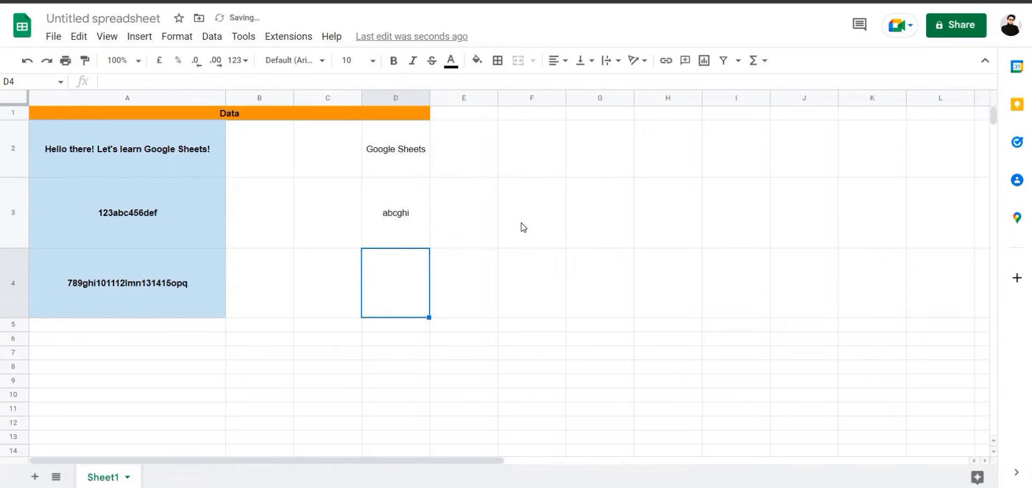
# Step: Review the formulas in D2 and D3 against their source text in cells A2, A3 and A4
pyautogui.click(382, 224)
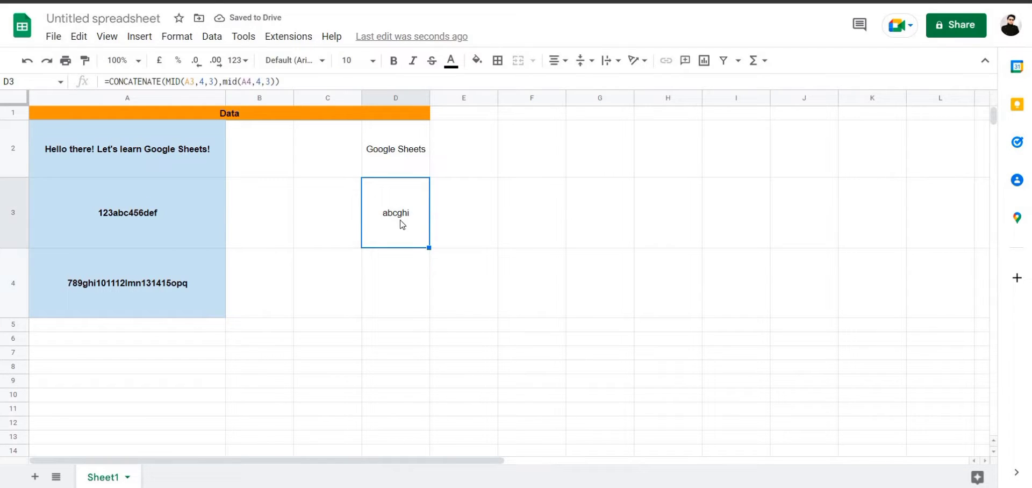
pyautogui.click(123, 222)
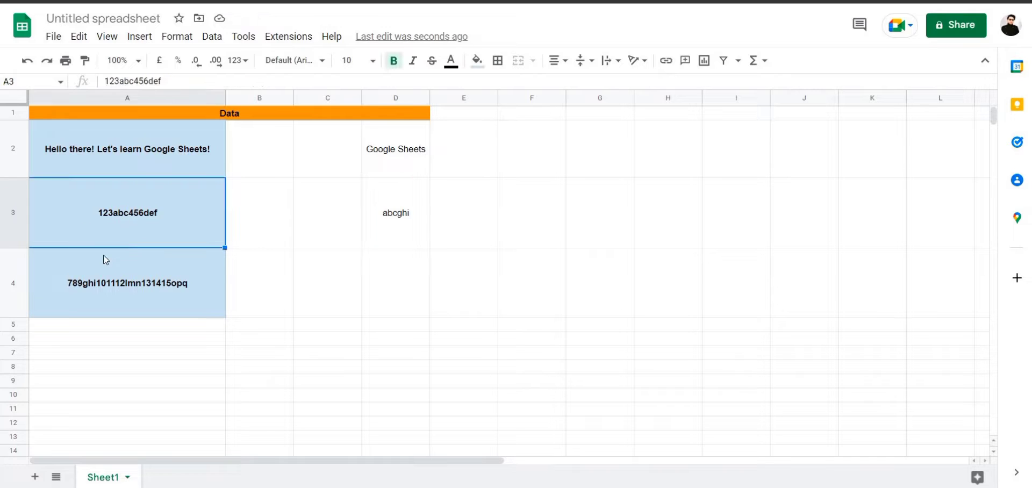
pyautogui.click(113, 297)
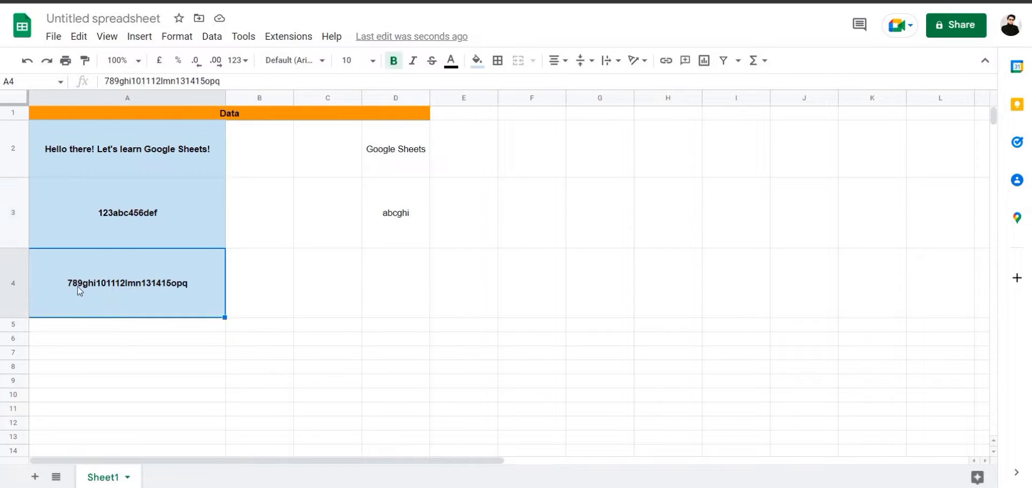
pyautogui.doubleClick(411, 220)
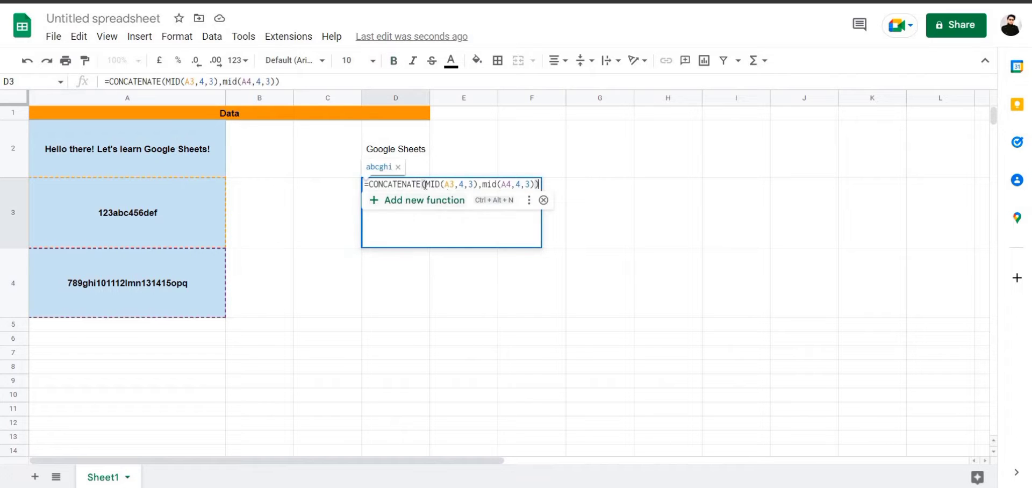
pyautogui.click(435, 143)
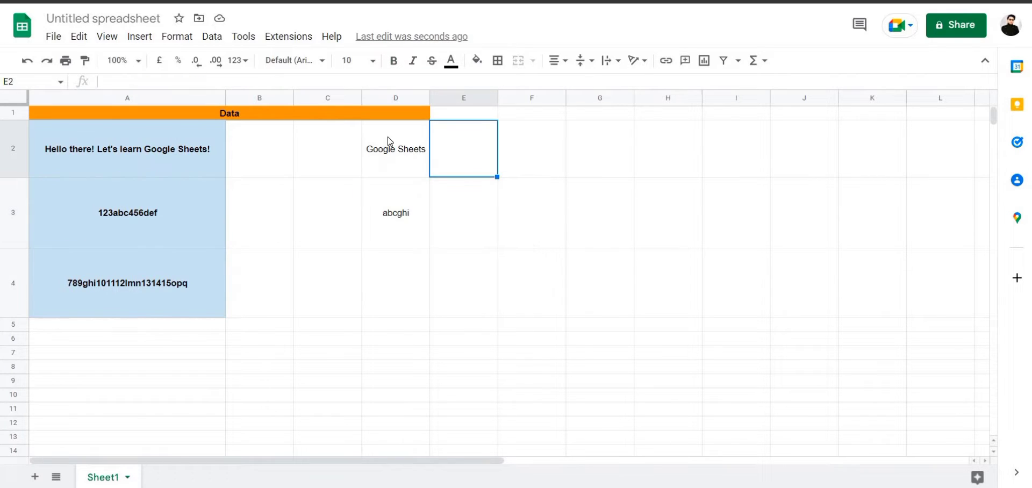
pyautogui.click(388, 137)
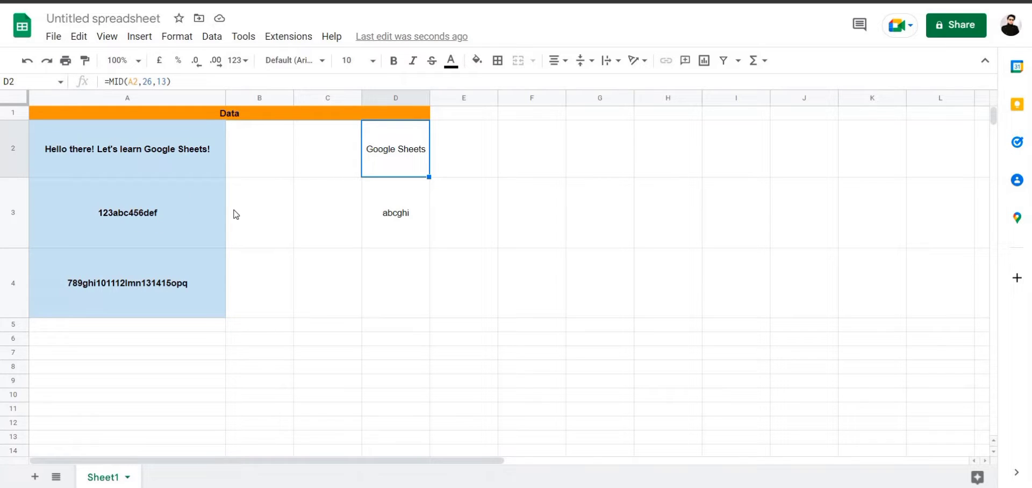
pyautogui.click(84, 183)
pyautogui.click(159, 155)
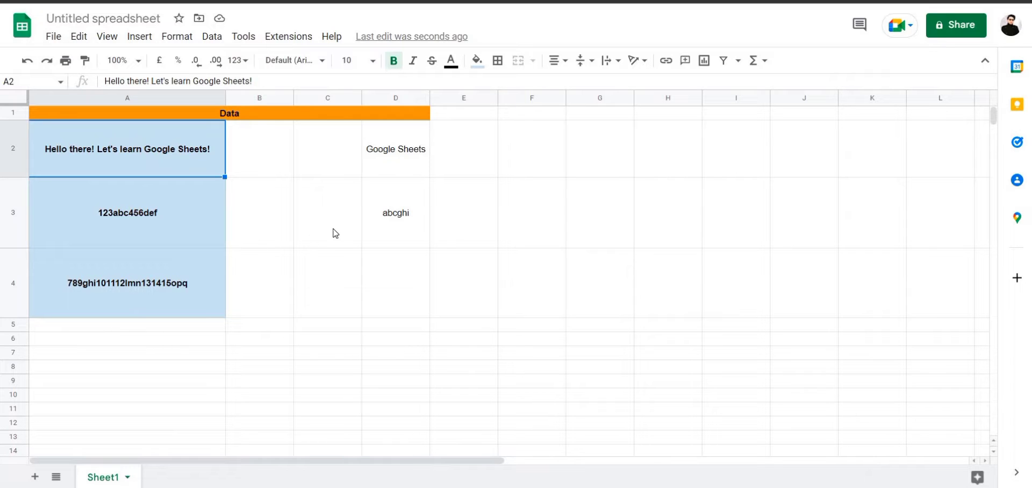
# Step: Open the D3 formula for editing just before the closing parenthesis of CONCATENATE
pyautogui.doubleClick(398, 215)
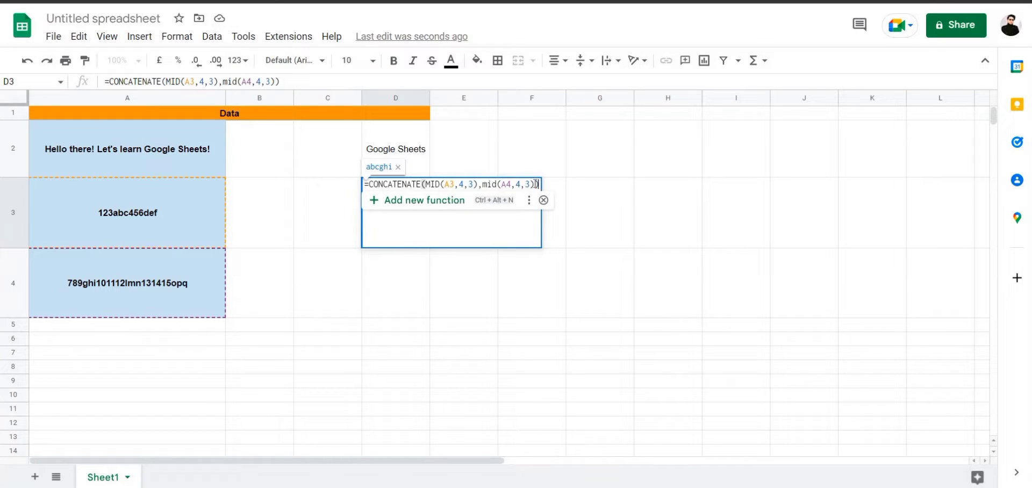
pyautogui.click(537, 185)
pyautogui.write('mi')
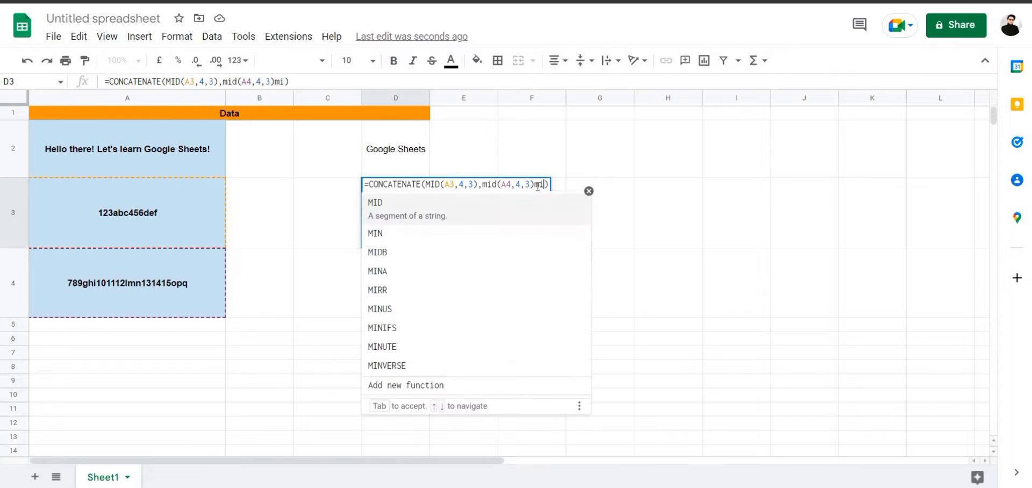
pyautogui.write('d')
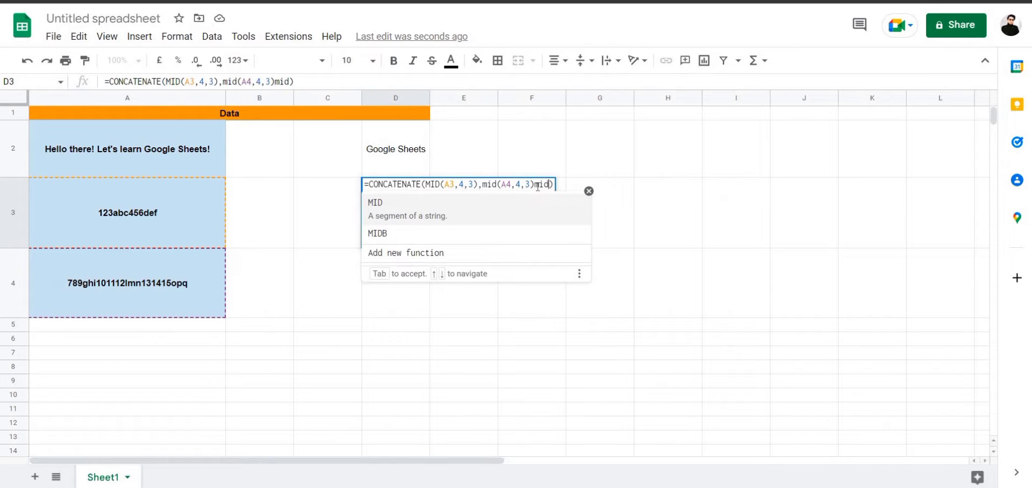
pyautogui.press('BackSpace')
pyautogui.press('BackSpace')
pyautogui.press('BackSpace')
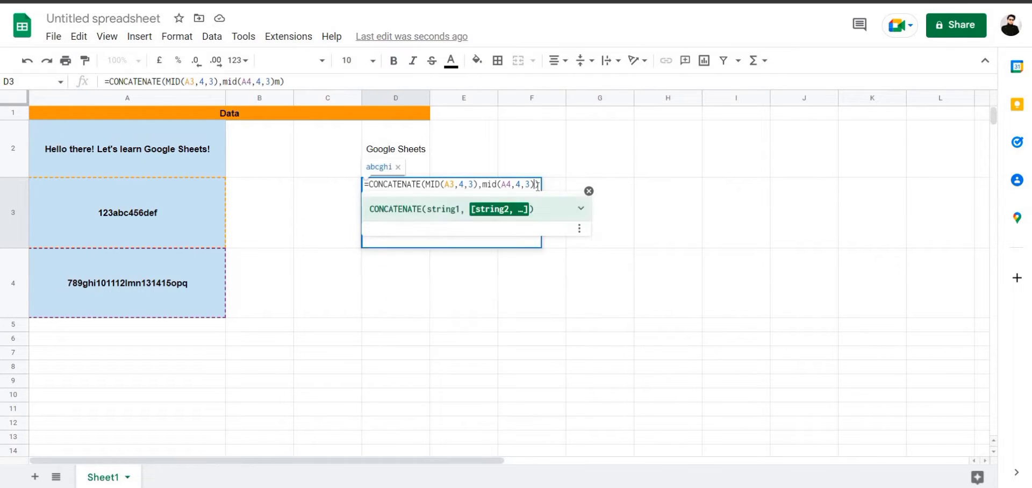
# Step: Add a LEFT function extracting 3 characters from A4 as the third argument of CONCATENATE and commit the D3 formula
pyautogui.write(',left')
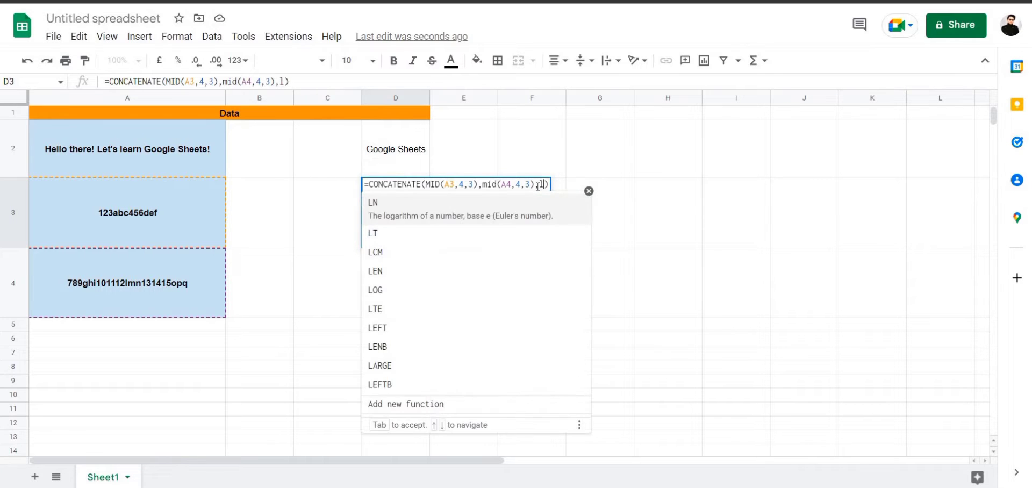
pyautogui.press('Tab')
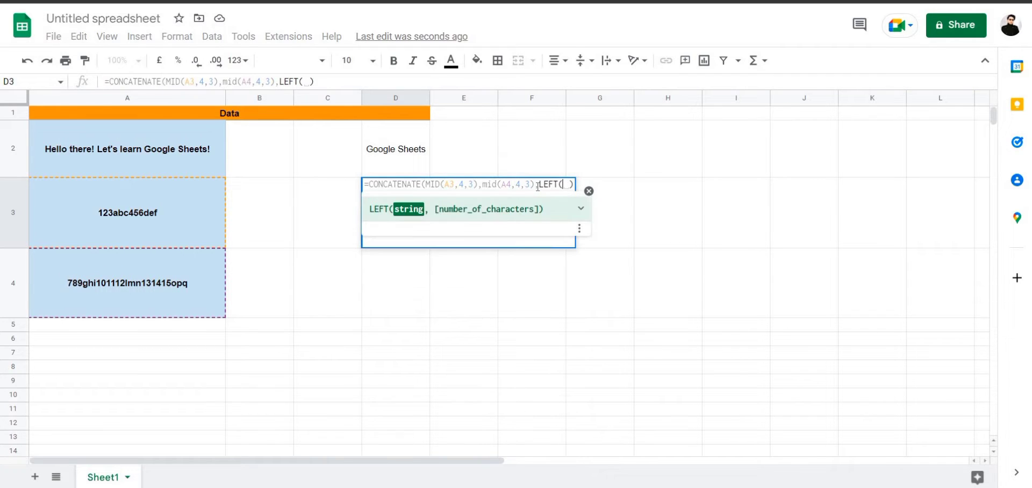
pyautogui.click(104, 303)
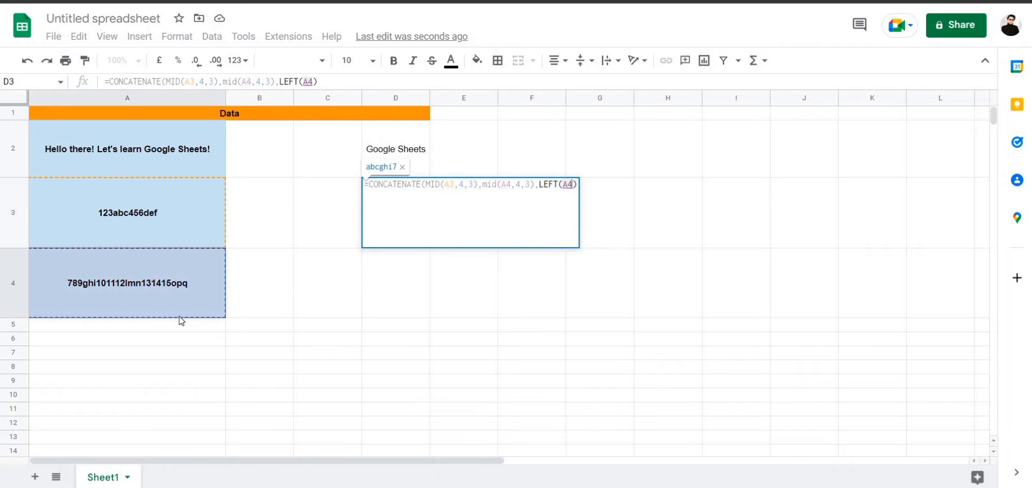
pyautogui.write(', ')
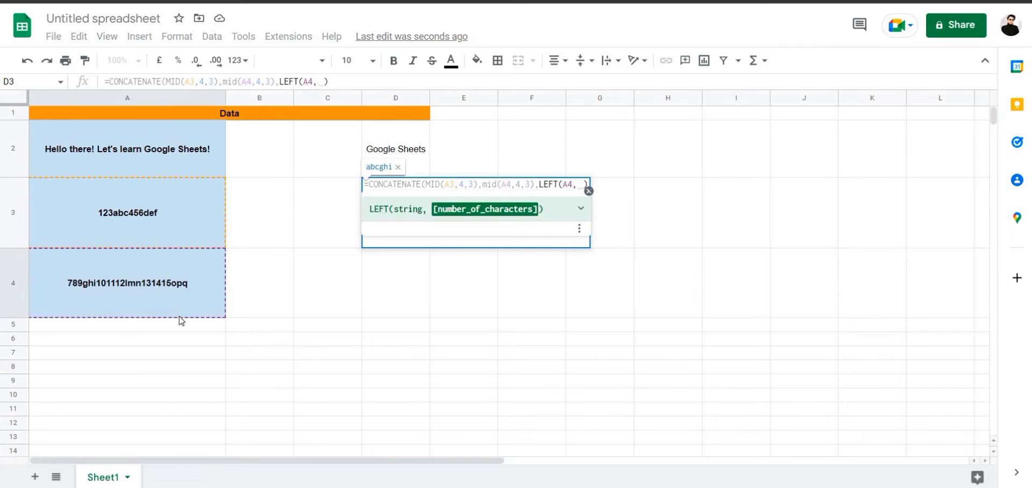
pyautogui.write('3)')
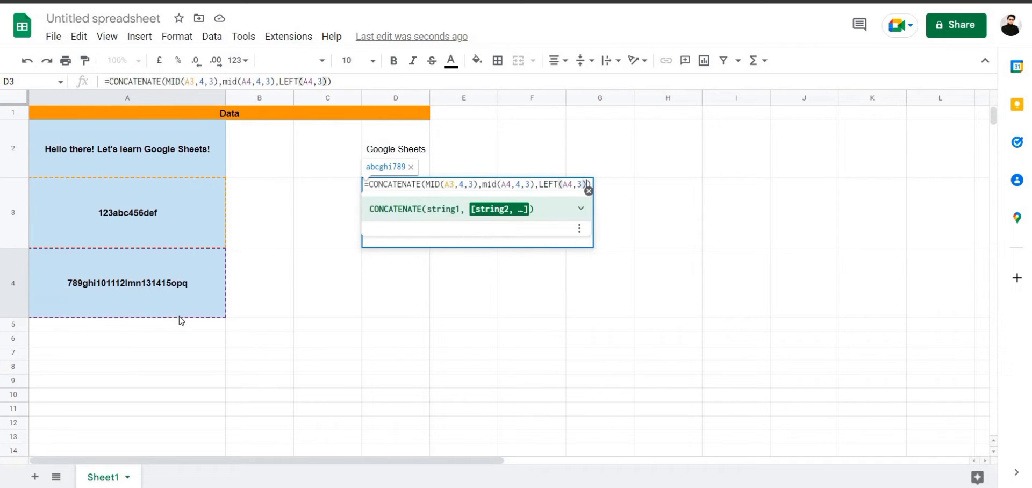
pyautogui.press('Return')
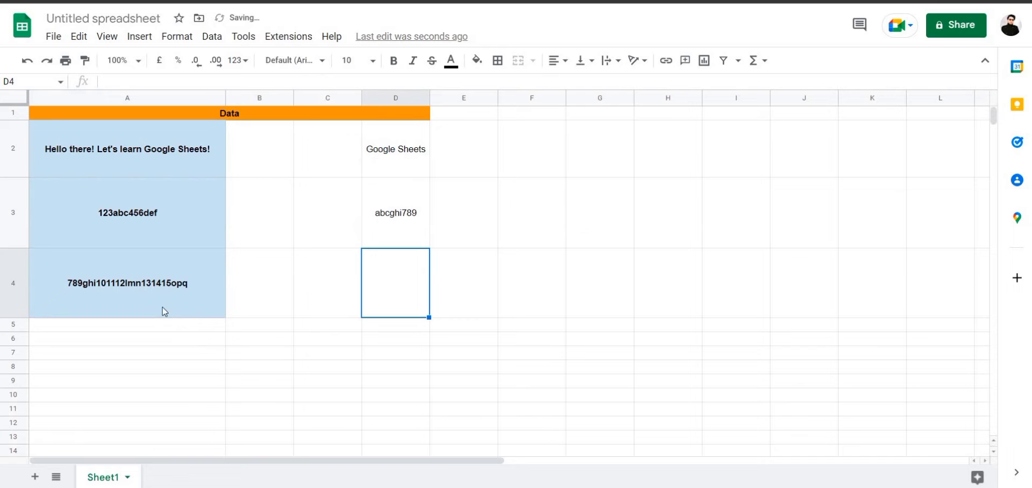
# Step: Review the nested MID and LEFT functions inside the D3 CONCATENATE formula, leaving the formula unchanged
pyautogui.doubleClick(398, 223)
pyautogui.press('Return')
pyautogui.click(419, 219)
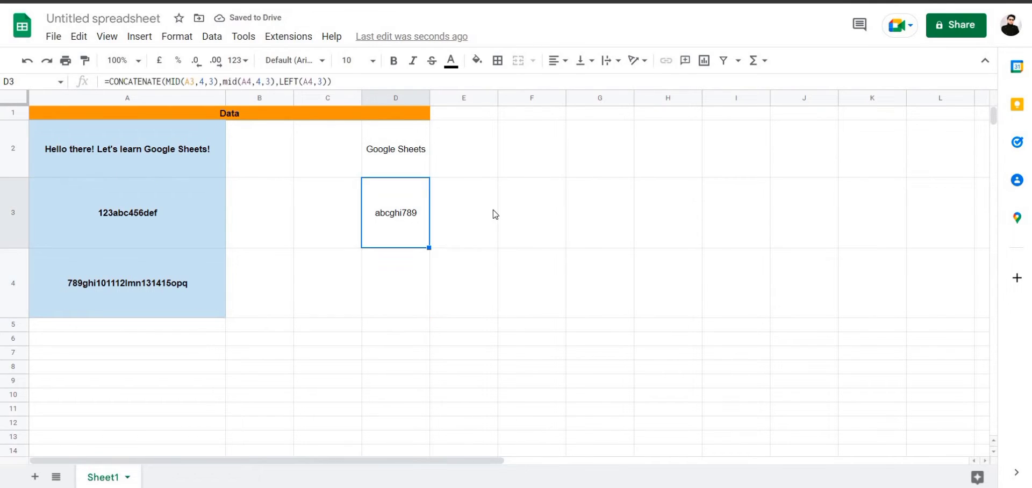
pyautogui.press('Return')
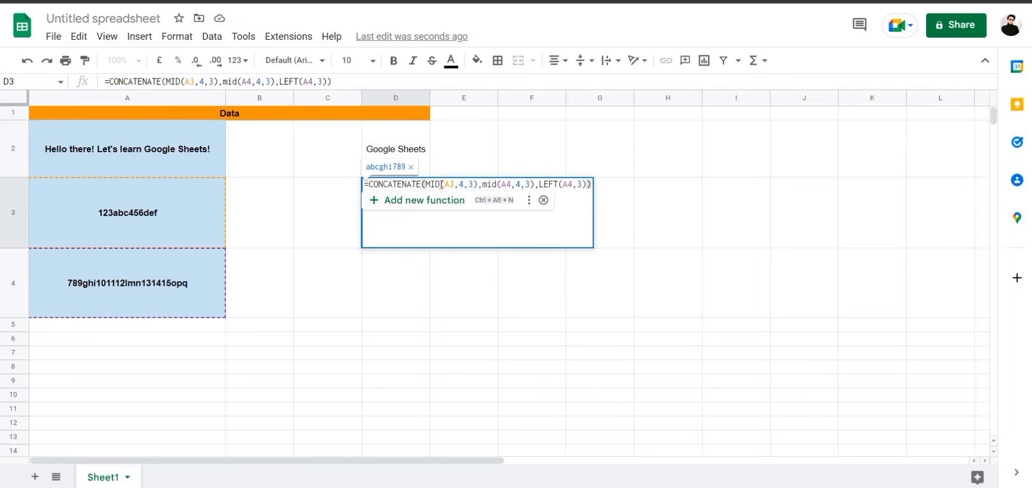
pyautogui.moveTo(430, 184); pyautogui.dragTo(571, 185)
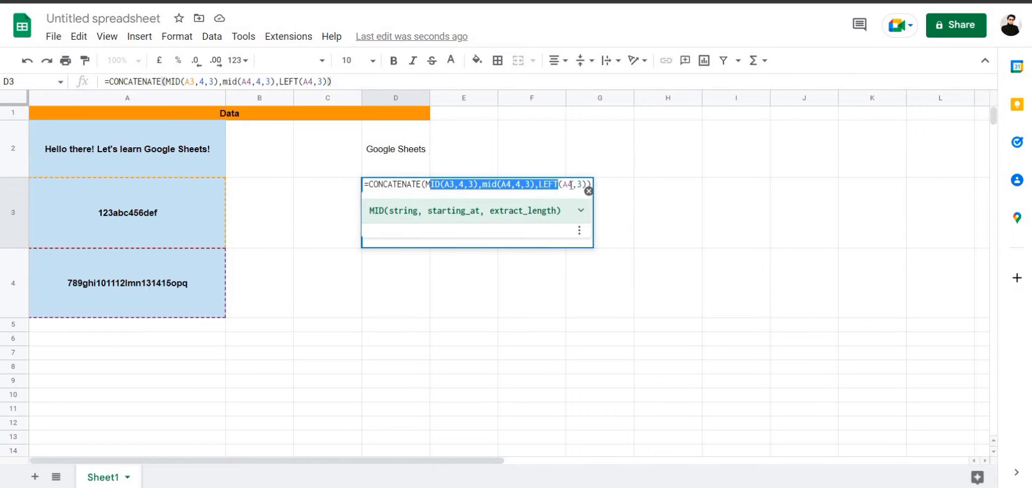
pyautogui.click(438, 277)
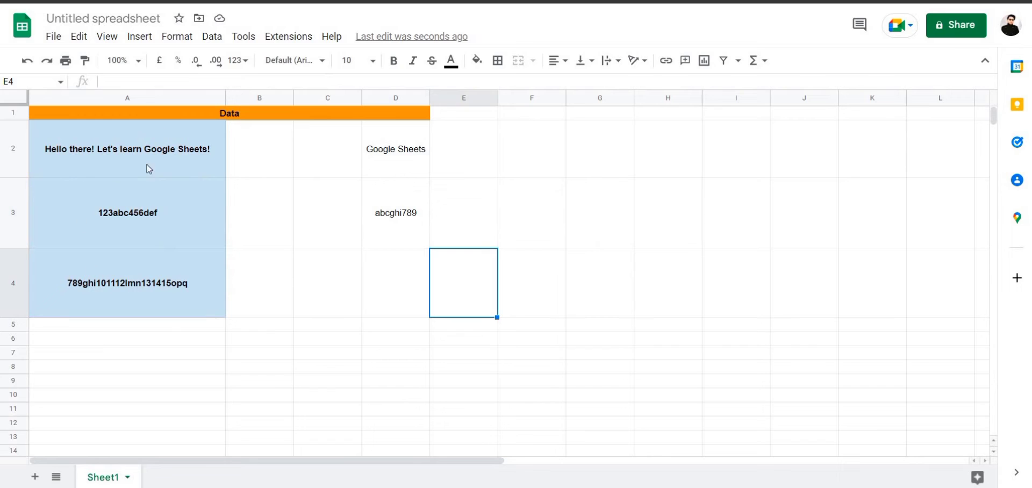